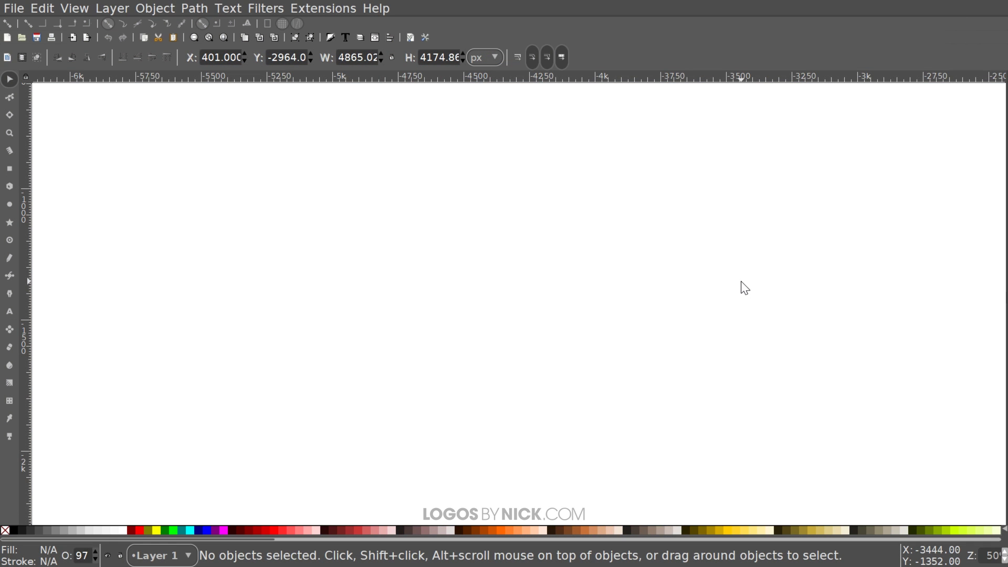
Set the canvas zoom to 1:1
left_click(83, 9)
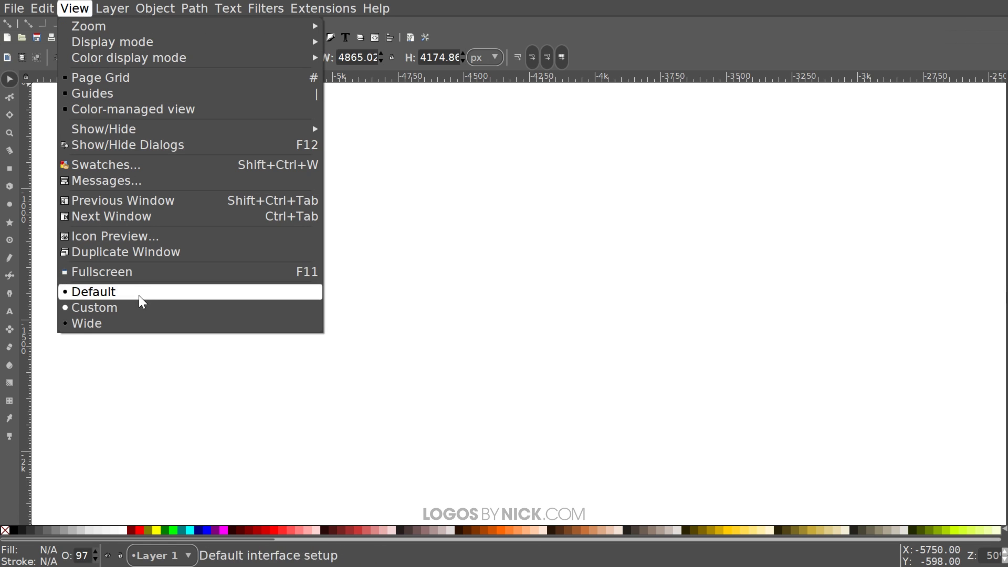
mouse_move(165, 30)
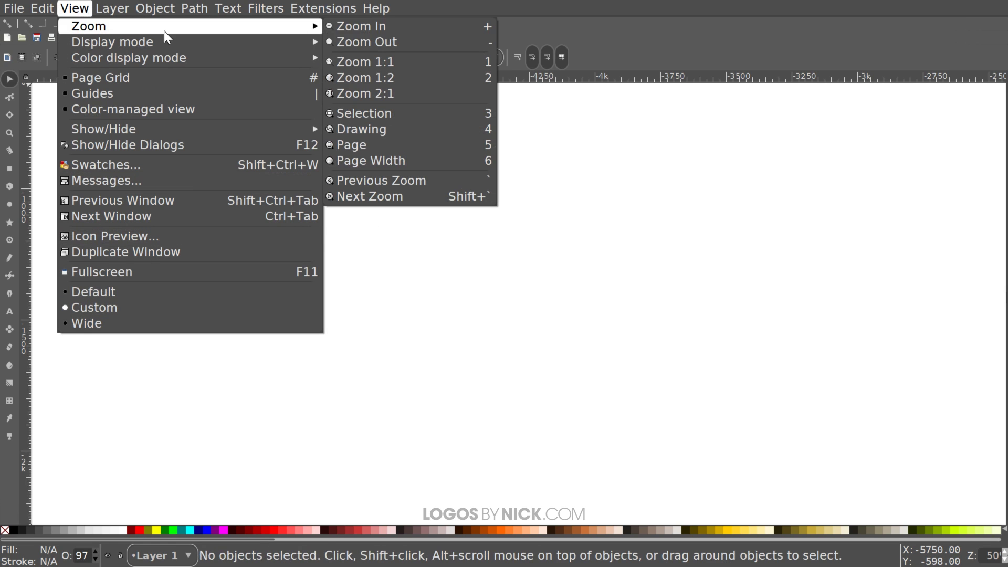
left_click(390, 62)
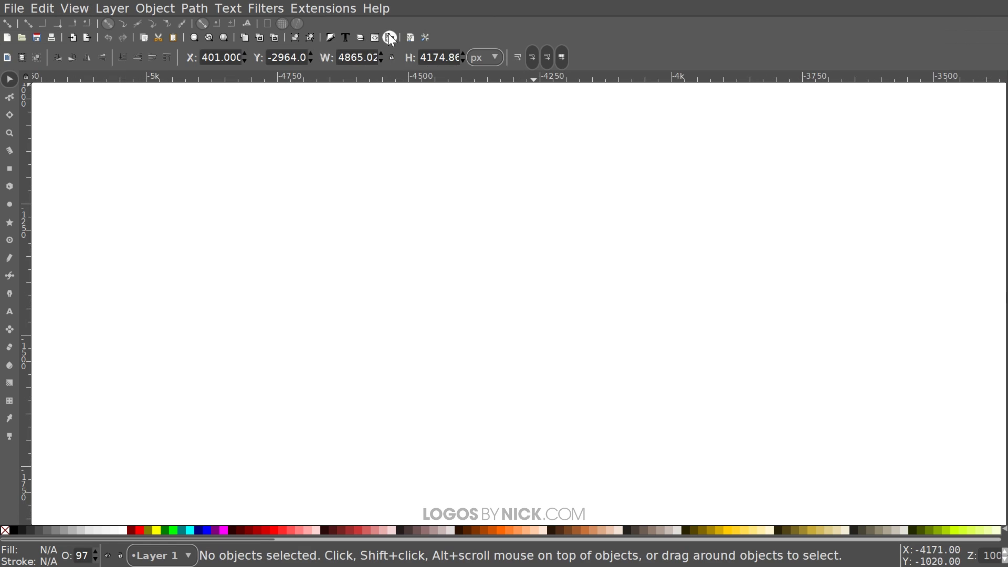
Show the Align and Distribute settings with alignment relative to Last selected, and the Fill and Stroke settings
left_click(391, 38)
left_click(934, 118)
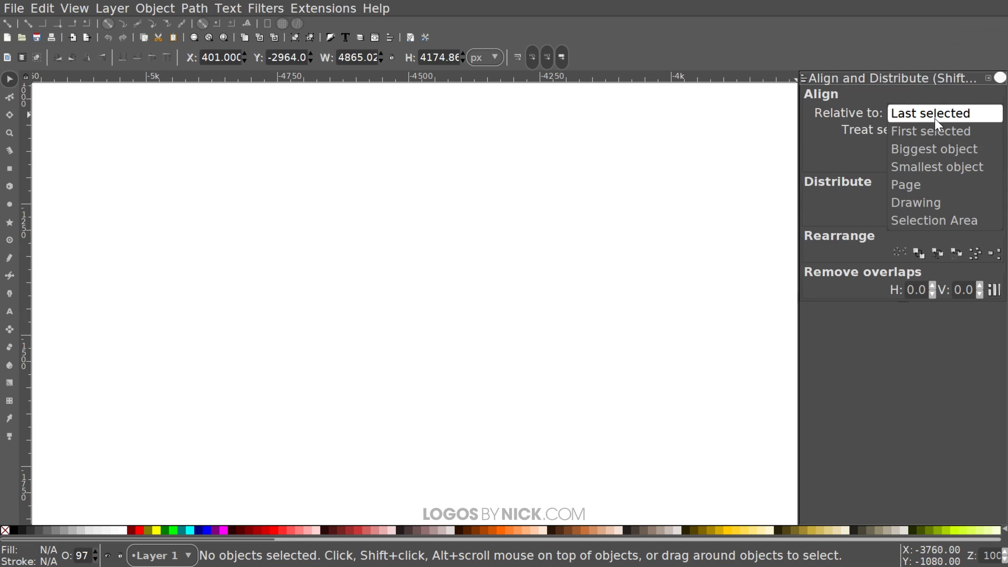
left_click(926, 112)
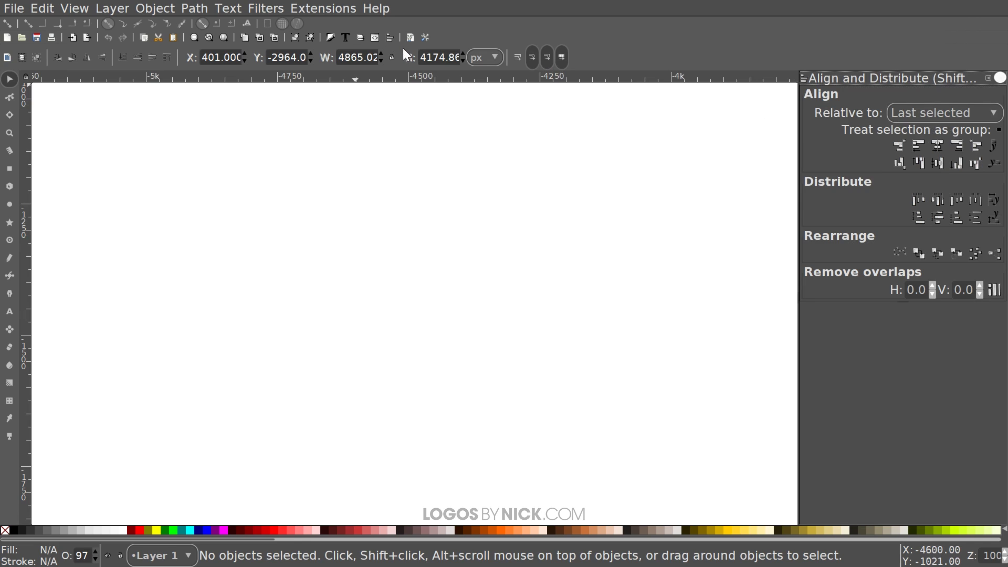
left_click(330, 37)
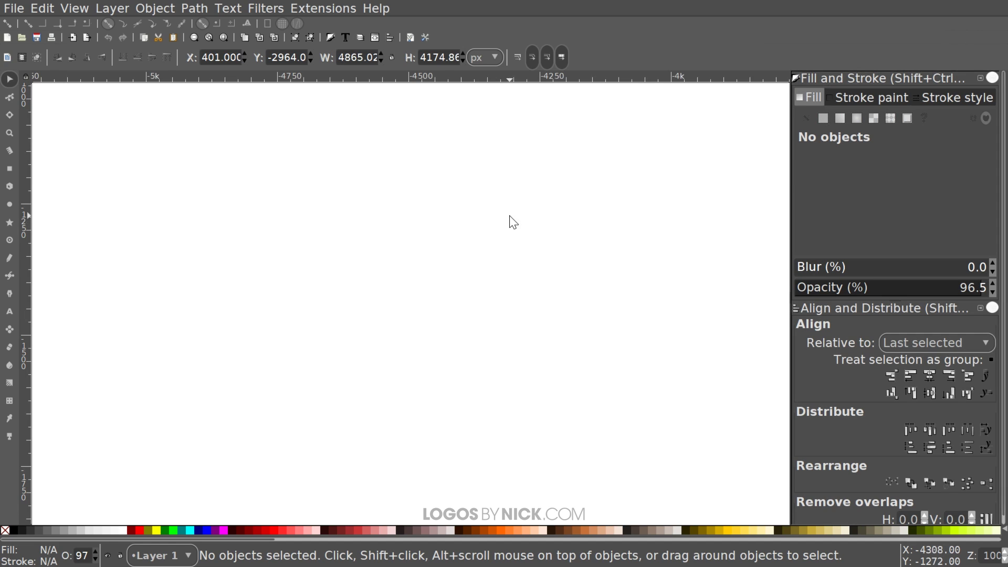
Create a text object reading "TEXT" on the blank canvas
left_click_drag(510, 225, 506, 225)
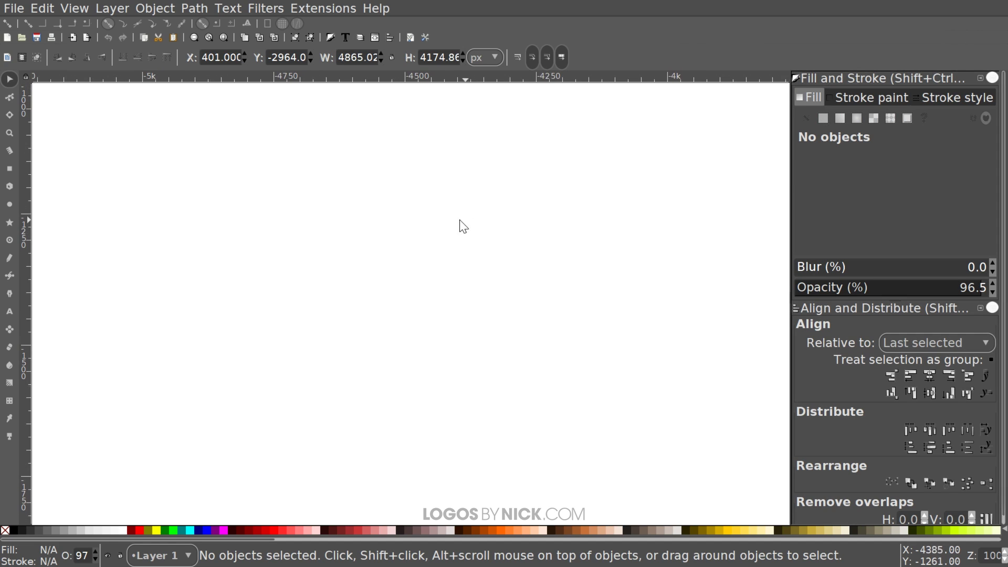
left_click(10, 315)
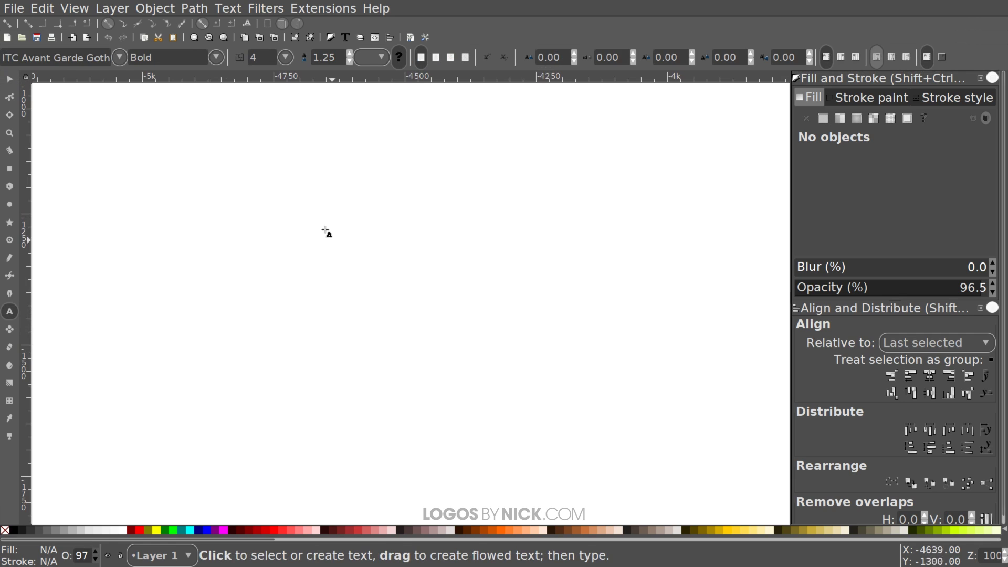
left_click(300, 233)
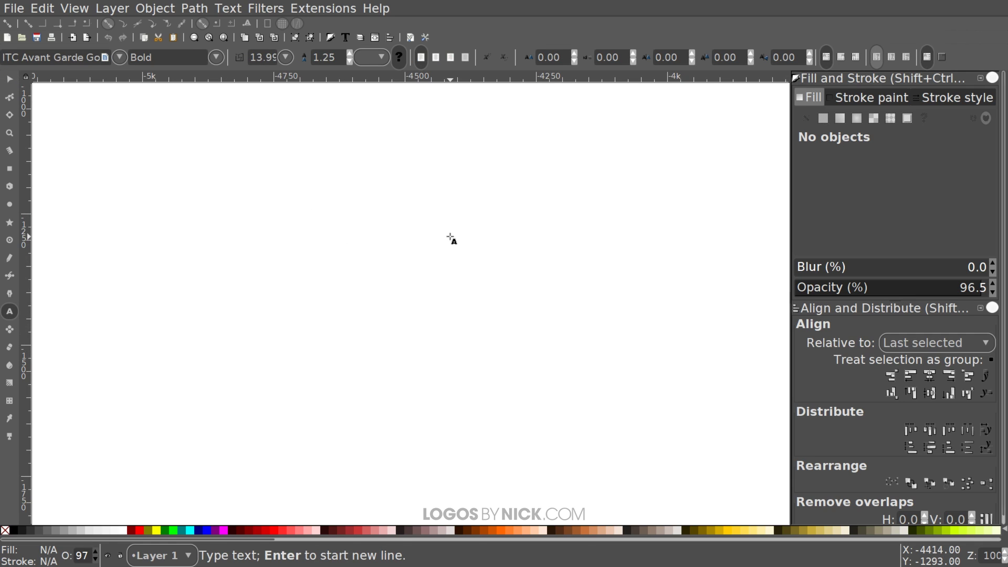
type("JE")
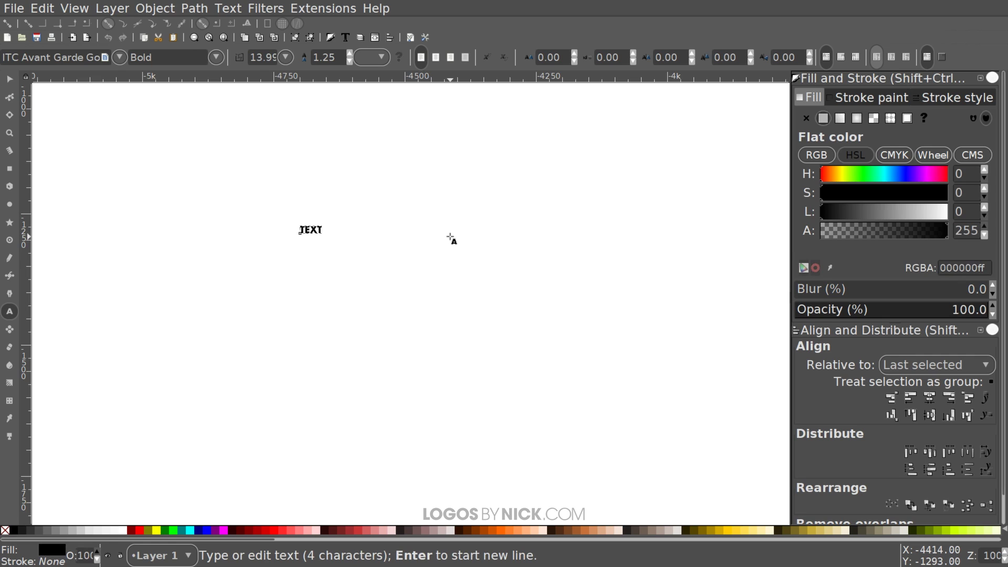
Change the font of the word "TEXT" to 8BIT WONDER and close the font settings
left_click_drag(444, 238, 413, 252)
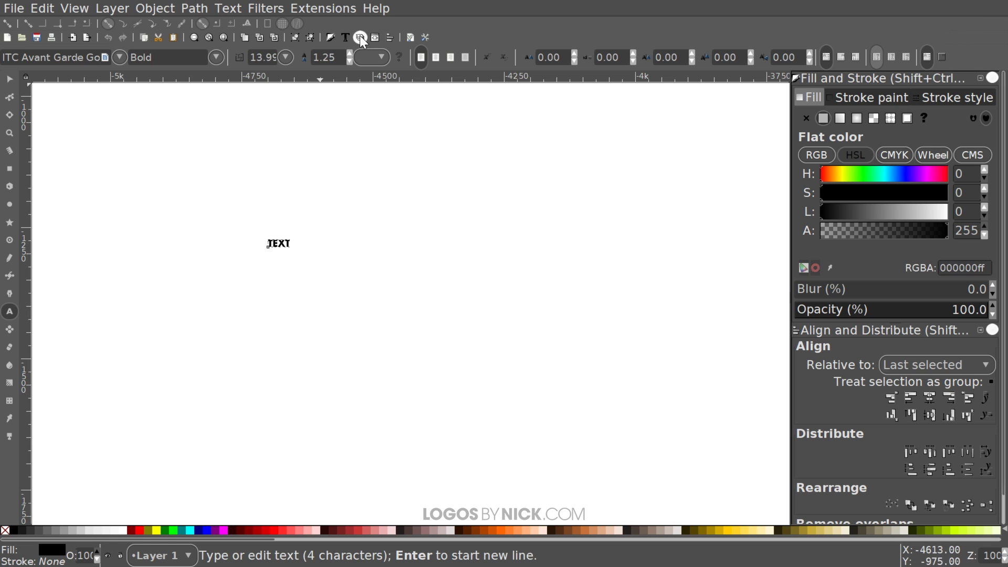
left_click(345, 38)
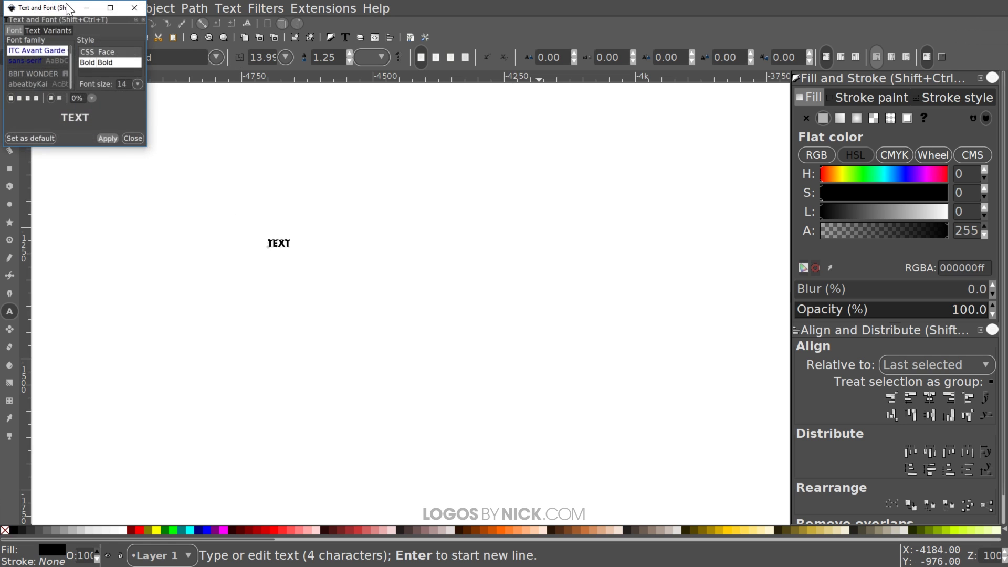
left_click_drag(695, 351, 986, 391)
left_click(543, 227)
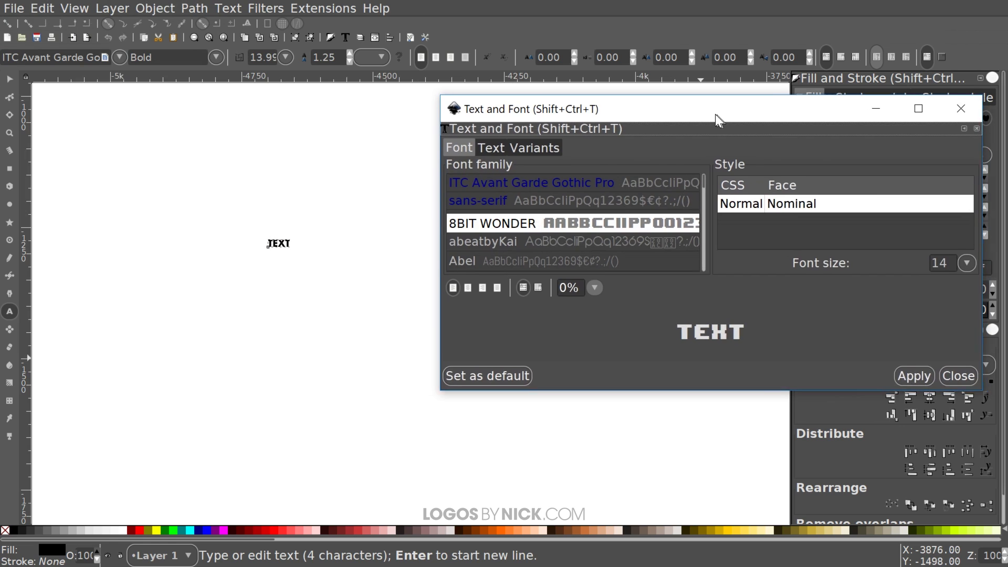
left_click_drag(714, 114, 629, 90)
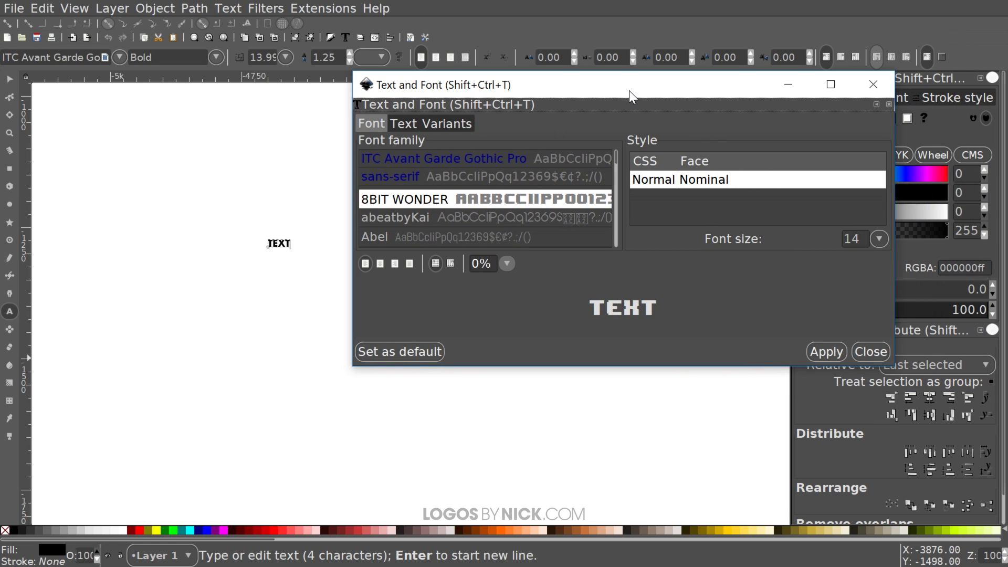
left_click(831, 352)
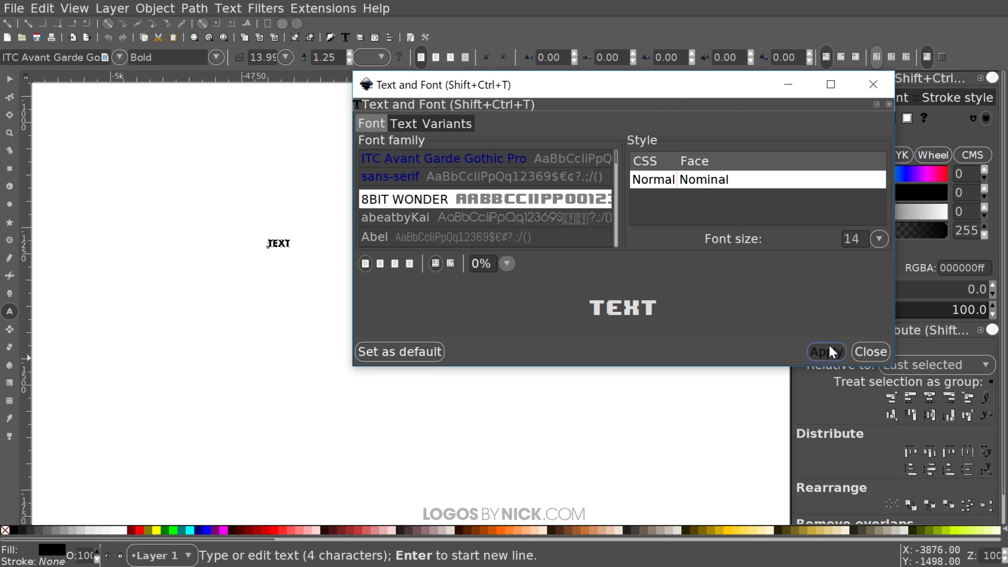
left_click(875, 91)
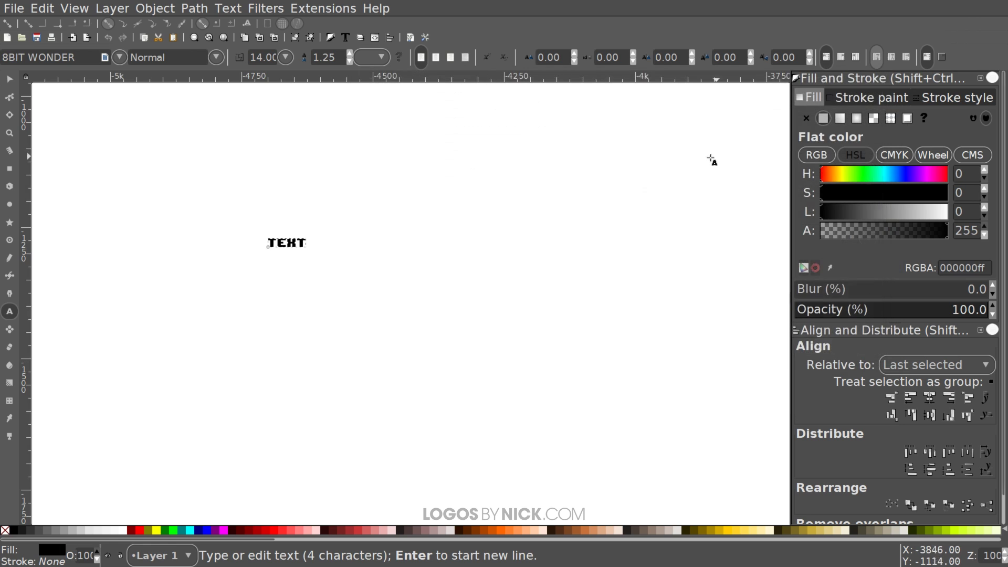
Scale the text up to about 492 px wide and 107 px high, positioned near the middle of the canvas
left_click(12, 80)
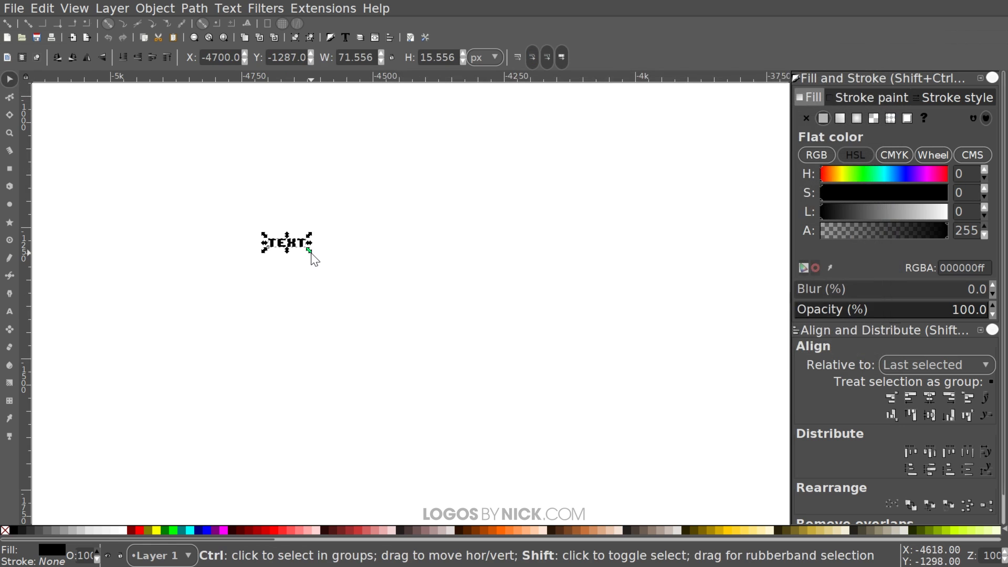
left_click_drag(311, 252, 487, 229)
left_click_drag(542, 259, 586, 290)
left_click_drag(495, 235, 486, 241)
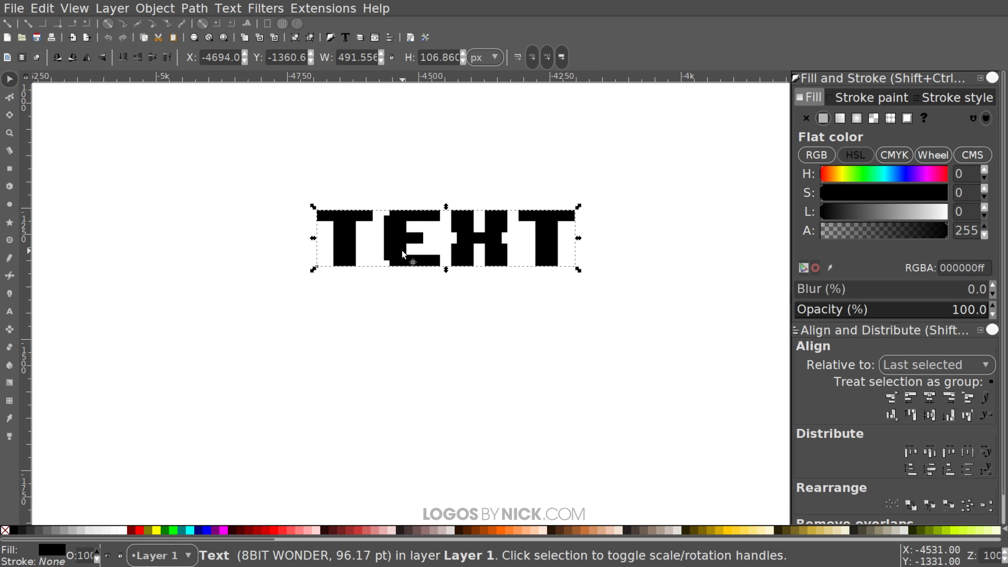
Convert the text object to a path and ungroup it into separate letters
left_click(197, 9)
left_click(219, 29)
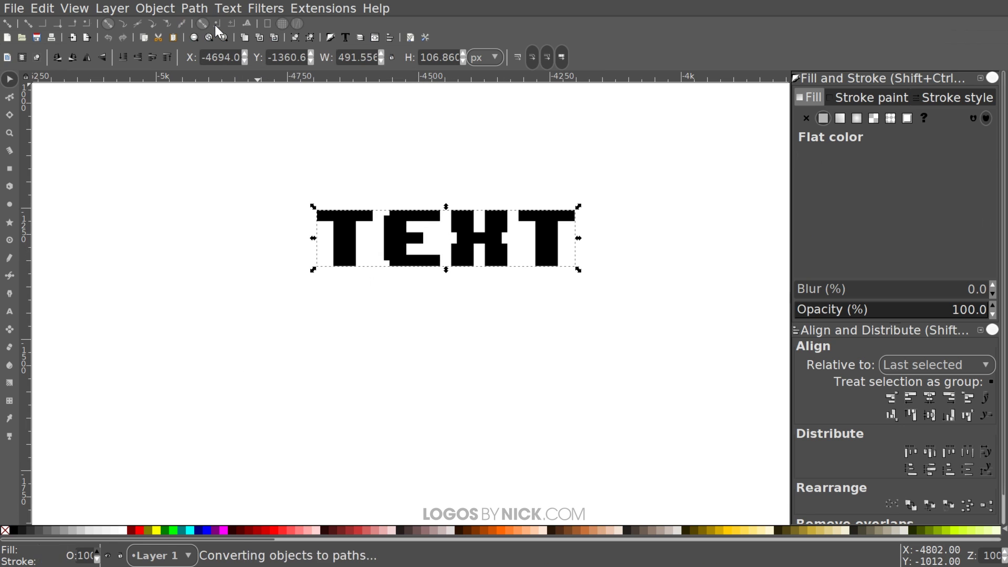
left_click(312, 36)
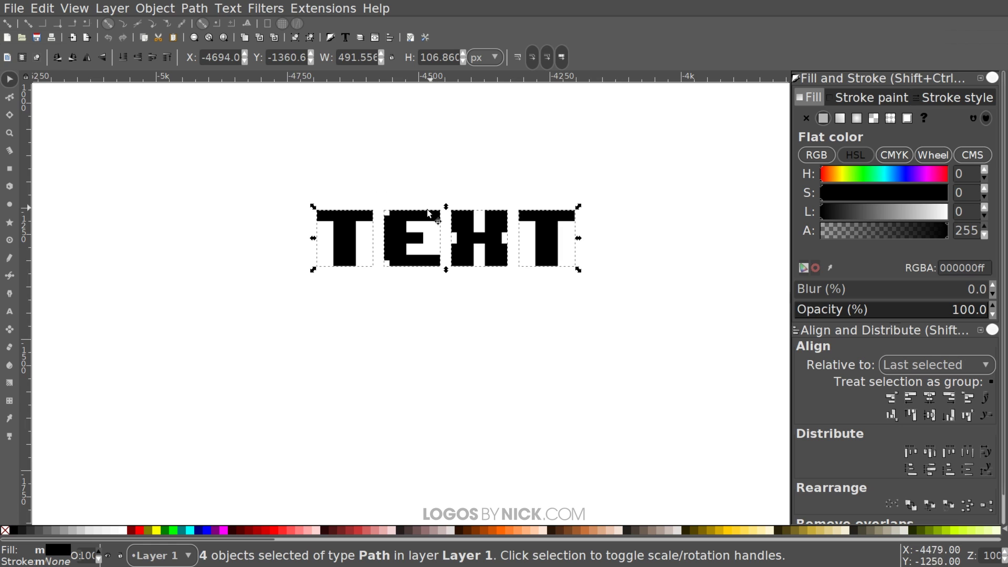
Fill the four letters with lime (#00FF00), lower their opacity to about 54.6%, and keep them all selected
left_click(175, 531)
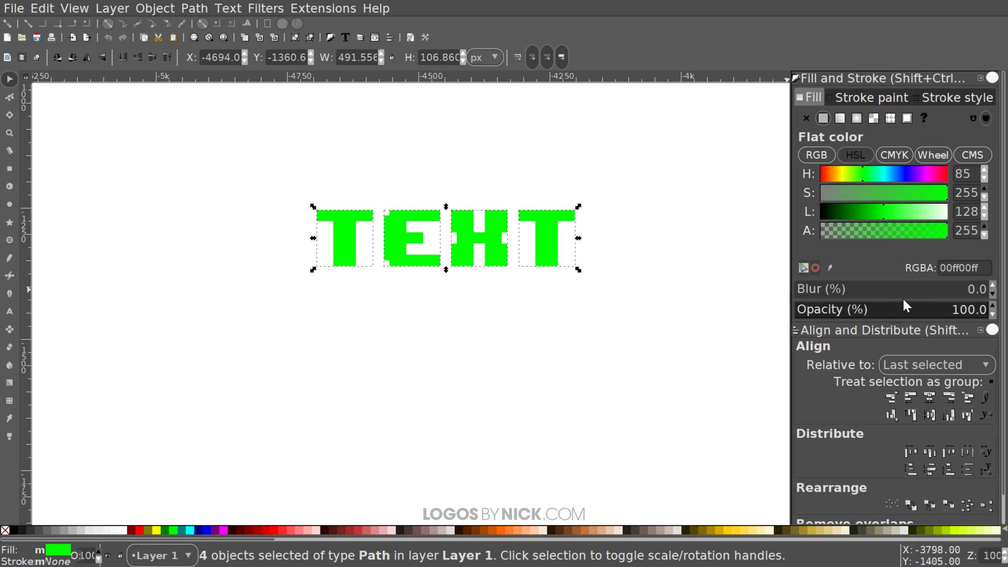
left_click_drag(905, 306, 901, 317)
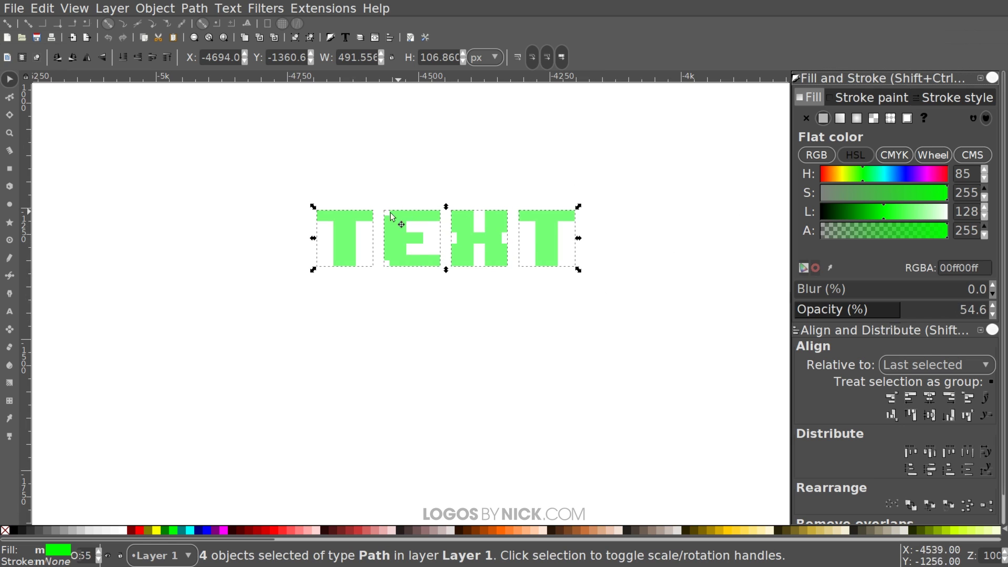
left_click_drag(659, 303, 264, 161)
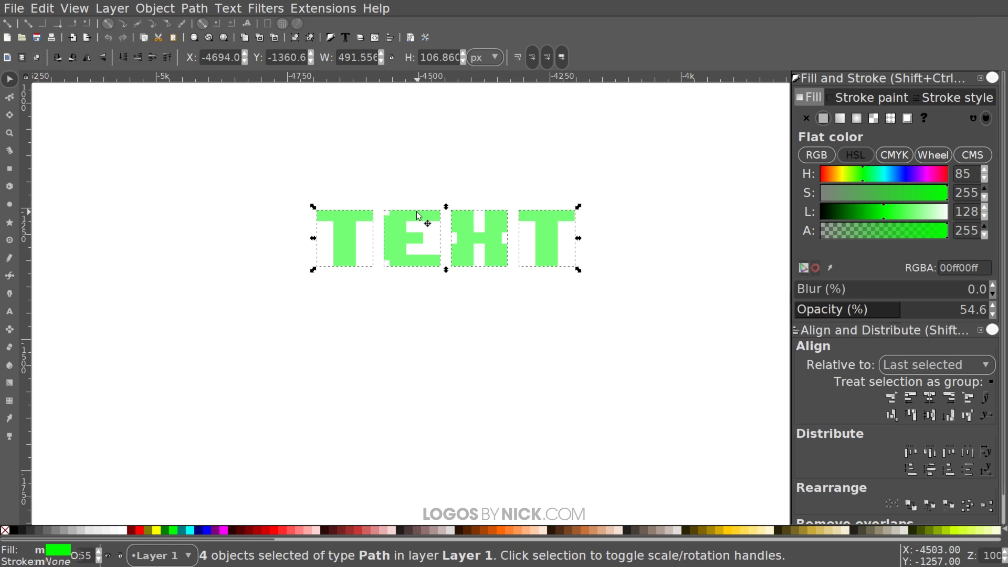
Skew the four selected letters horizontally so their tops shift left, keeping the angle snapped
left_click(417, 211)
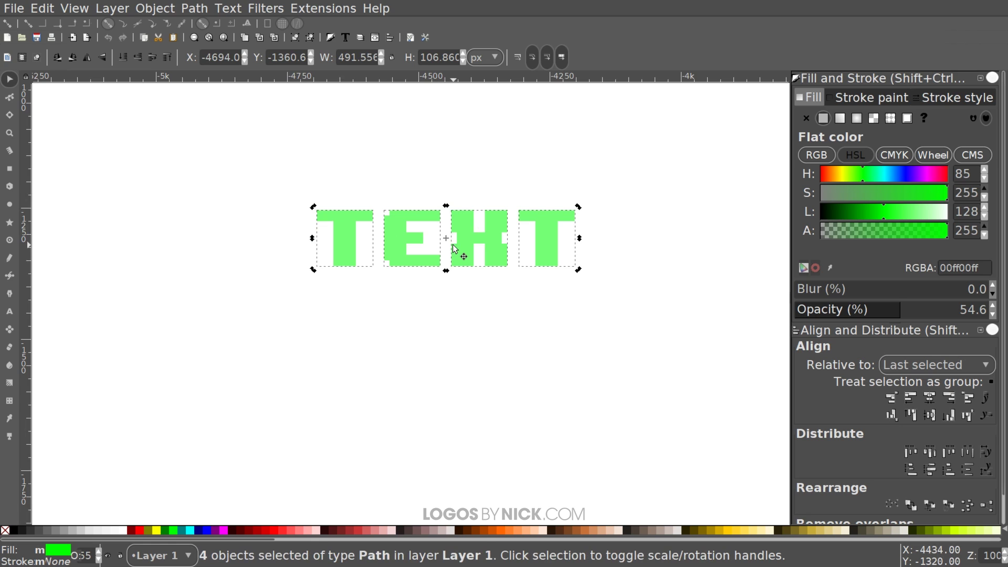
key("ctrl")
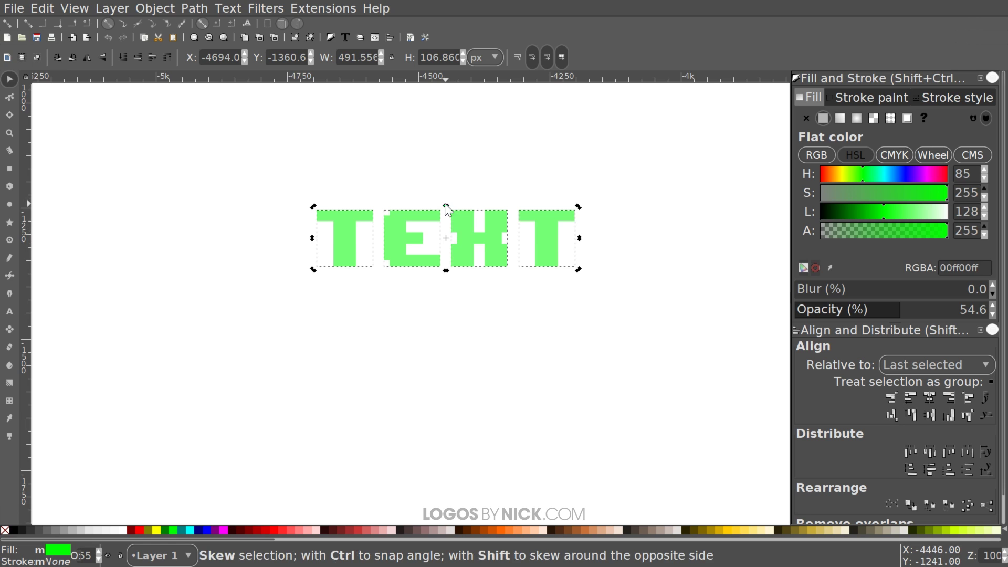
left_click_drag(447, 204, 441, 203)
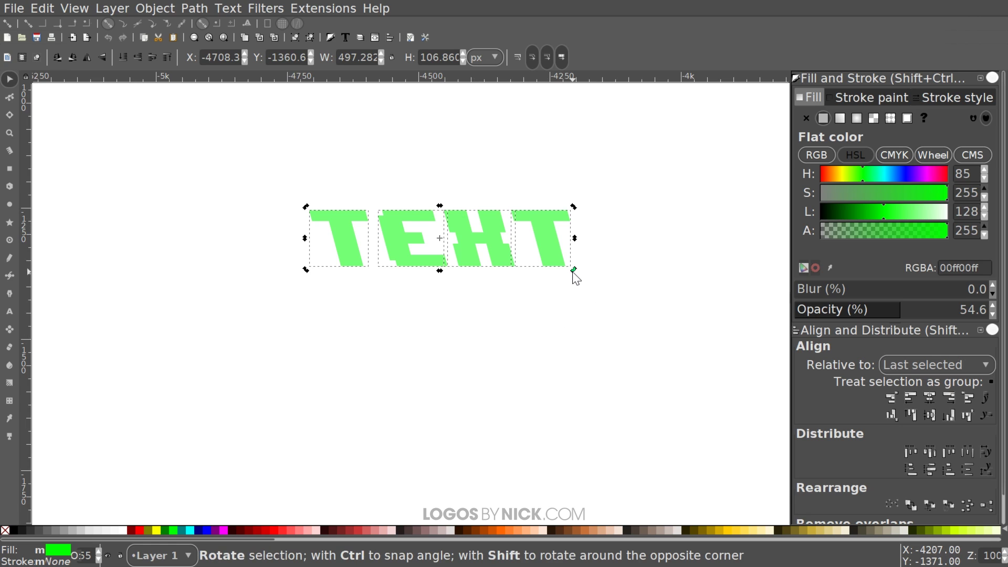
Rotate the skewed letters counterclockwise so the word rises to the right, move it slightly down-left, and deselect it
left_click_drag(573, 270, 570, 217)
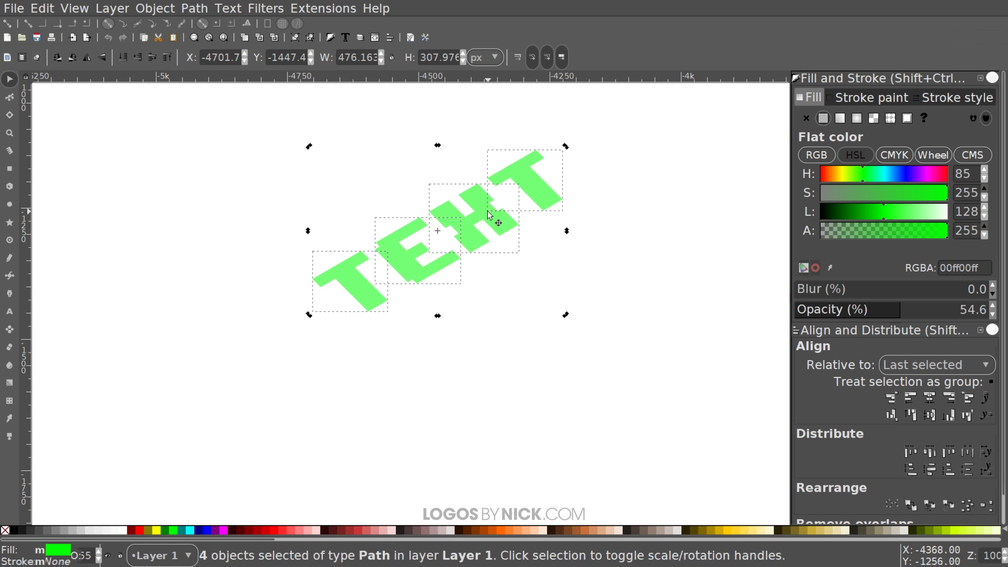
left_click_drag(489, 218, 467, 249)
left_click(616, 215)
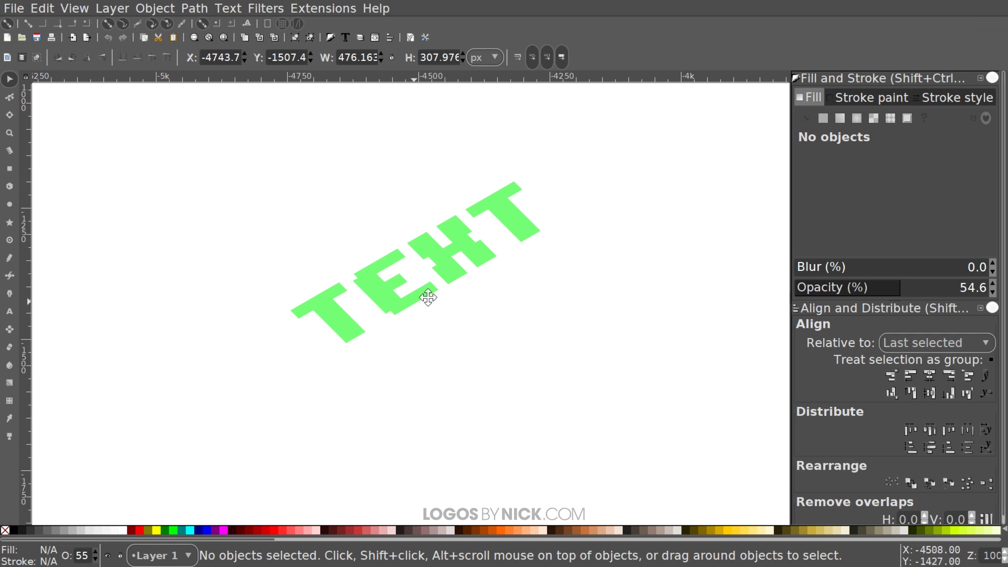
Trace a closed Bezier triangle at the upper-right end of the first T's crossbar, with a vertical edge about 24.7 px long snapped to its outline
scroll(418, 284, "up", 2)
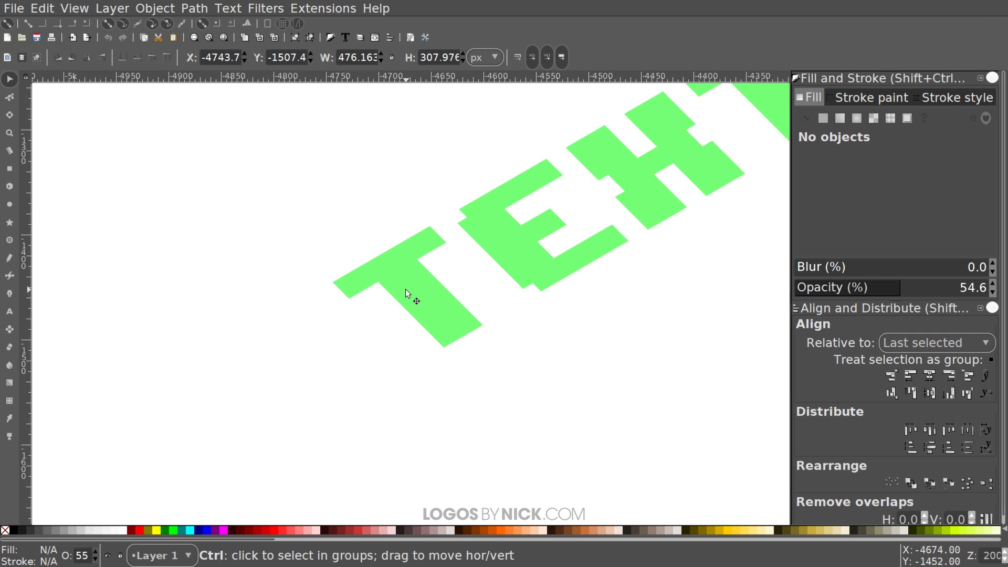
scroll(405, 289, "up", 3, "ctrl")
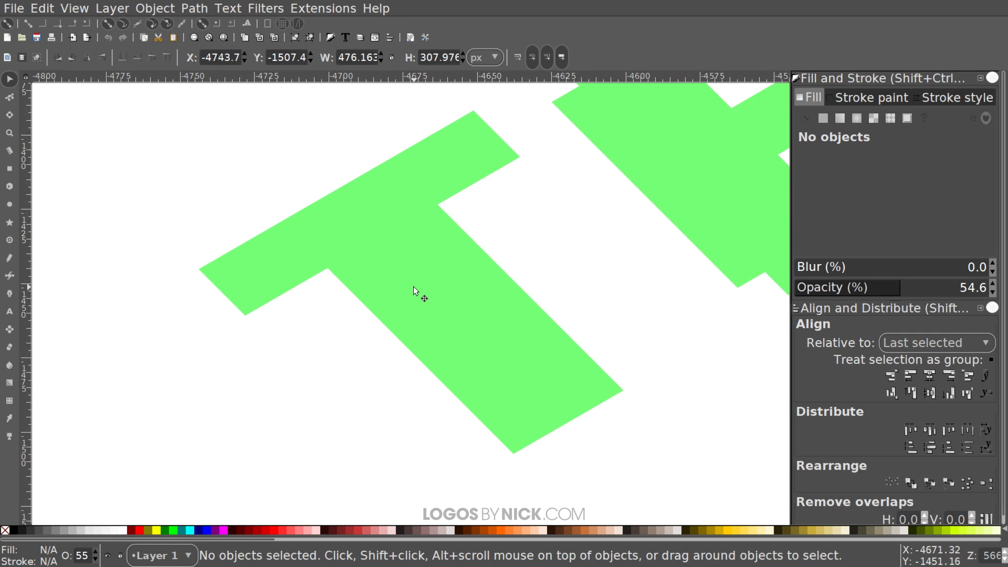
mouse_move(457, 255)
left_mouse_down()
mouse_move(551, 359)
mouse_move(363, 239)
mouse_move(523, 354)
mouse_move(472, 274)
mouse_move(504, 266)
mouse_move(442, 258)
left_mouse_up()
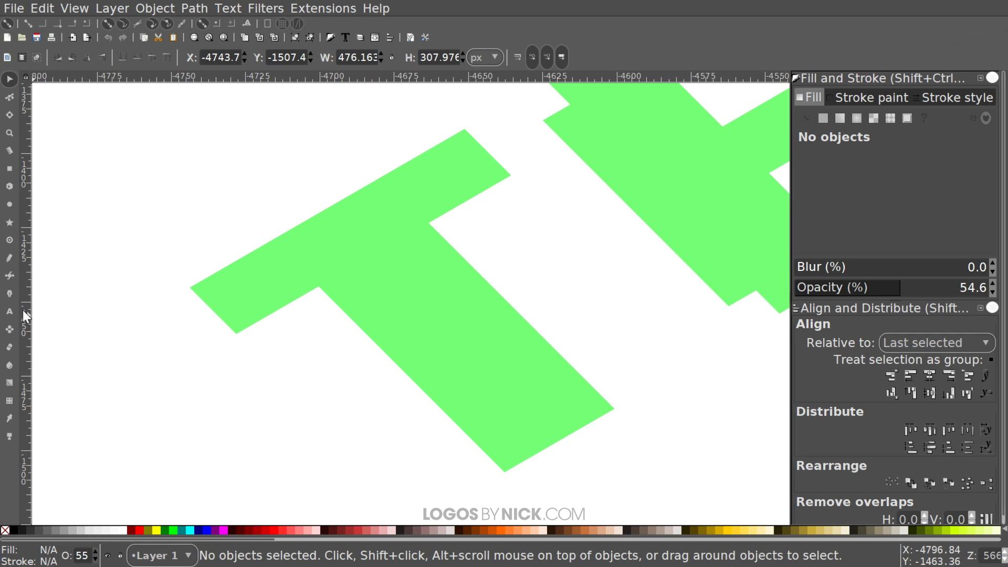
left_click(9, 276)
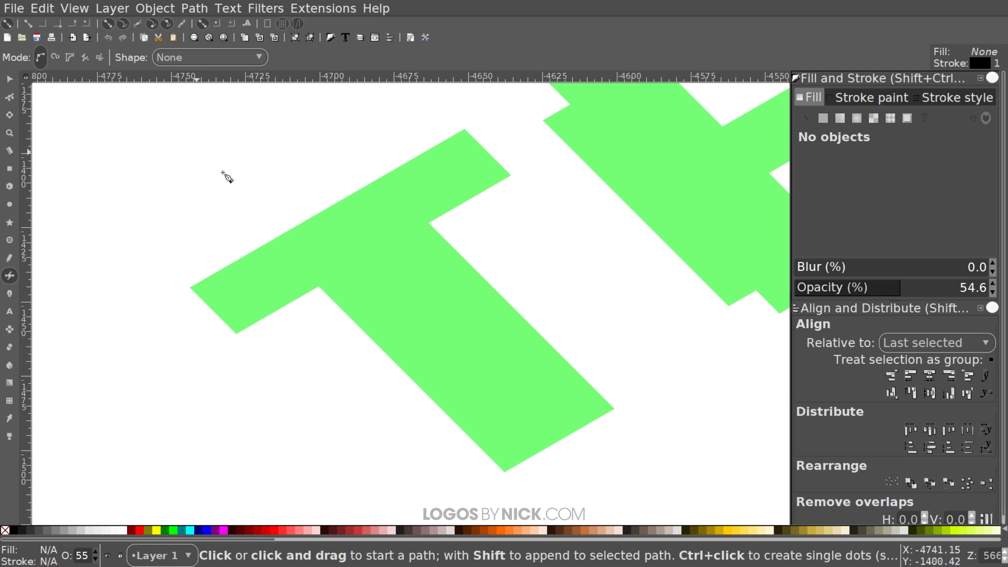
left_click_drag(566, 221, 548, 204)
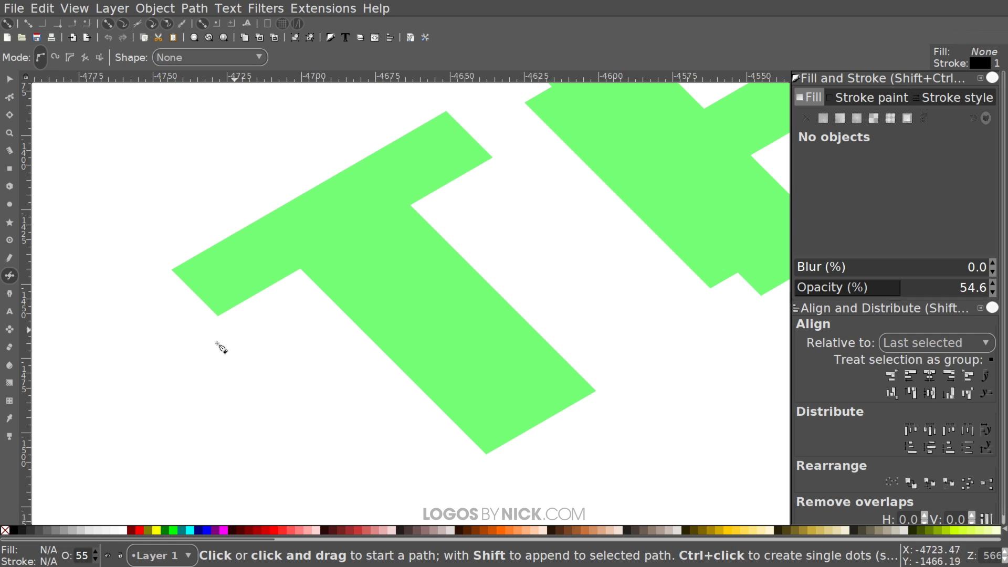
mouse_move(380, 193)
left_mouse_down()
mouse_move(378, 248)
mouse_move(387, 203)
left_mouse_up()
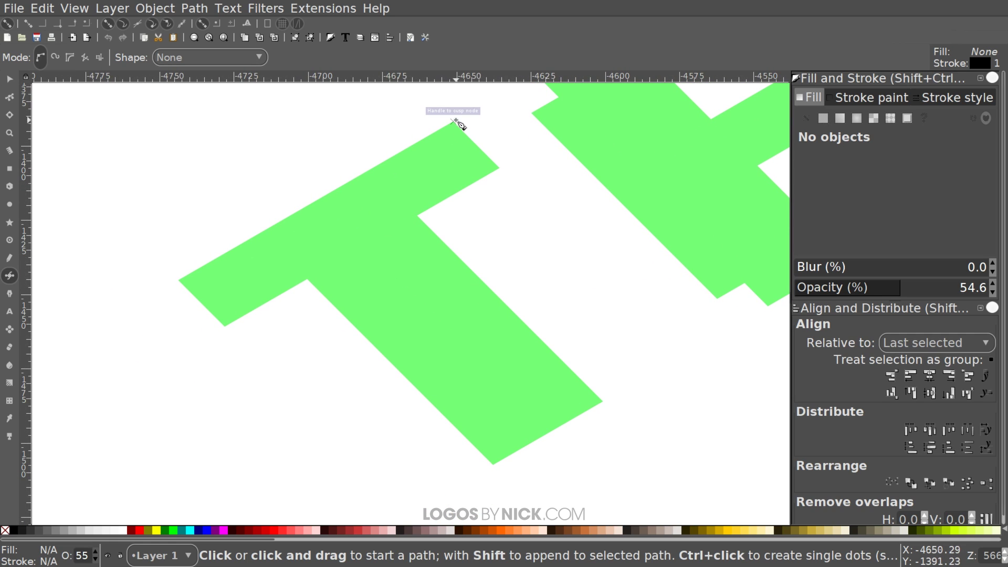
left_click(455, 121)
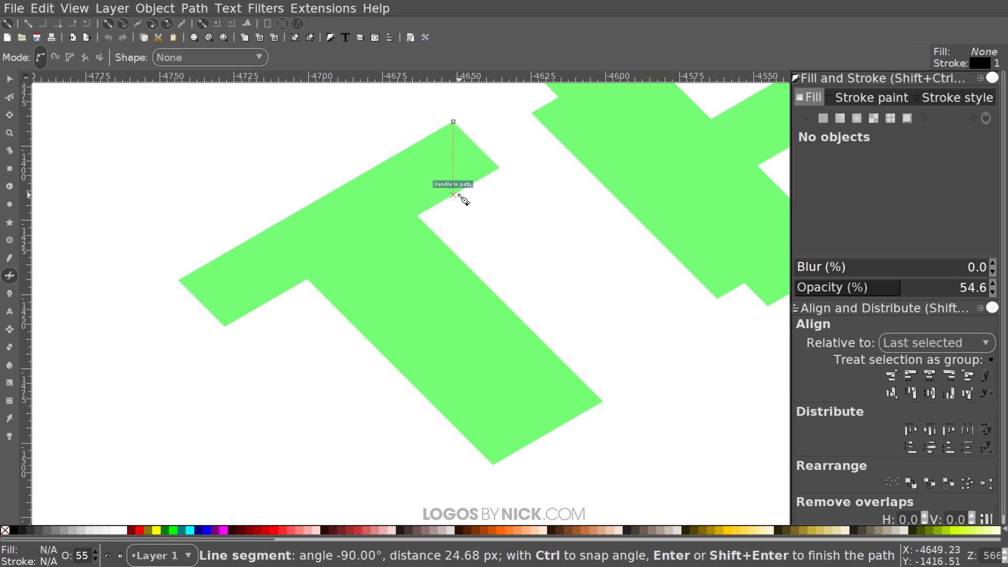
scroll(504, 220, "up", 4)
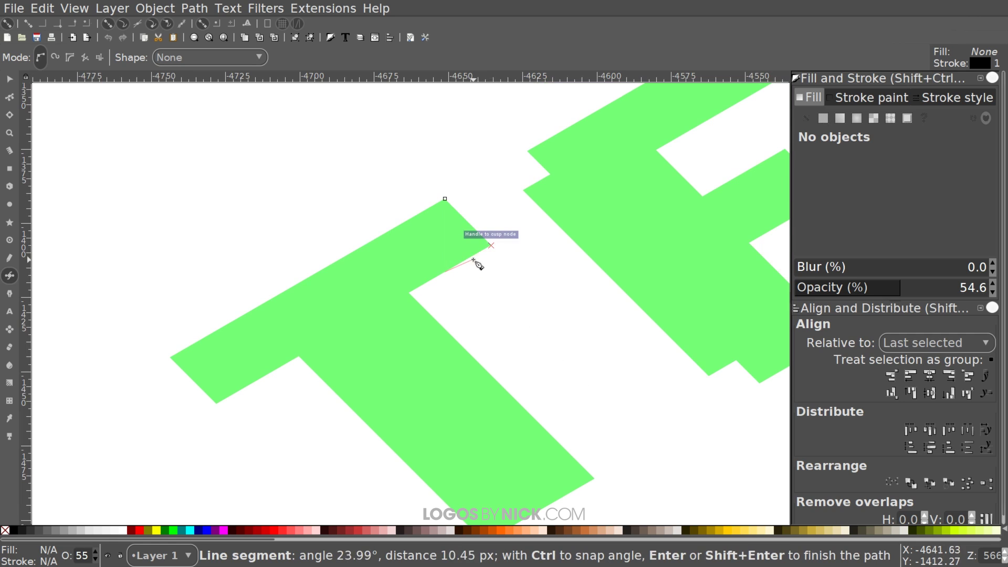
left_click(491, 246)
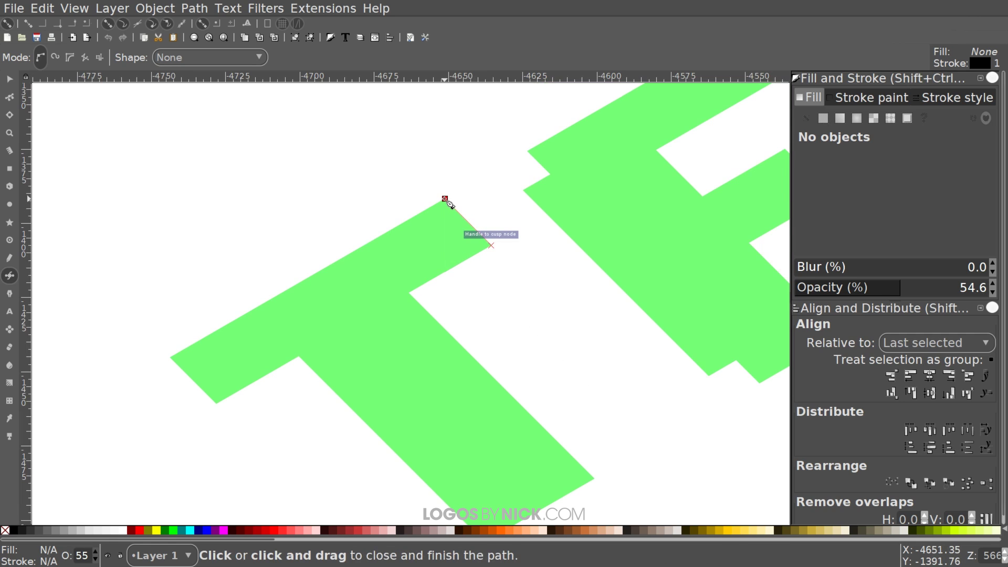
left_click(445, 198)
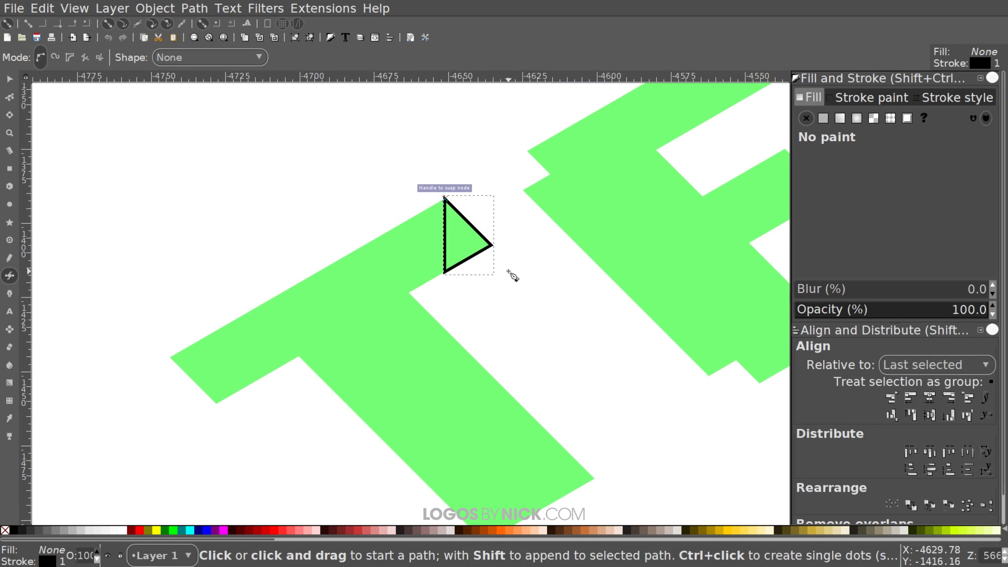
Fill the traced triangle with light grey (#b3b3b3) and remove its stroke
left_click_drag(499, 275, 489, 257)
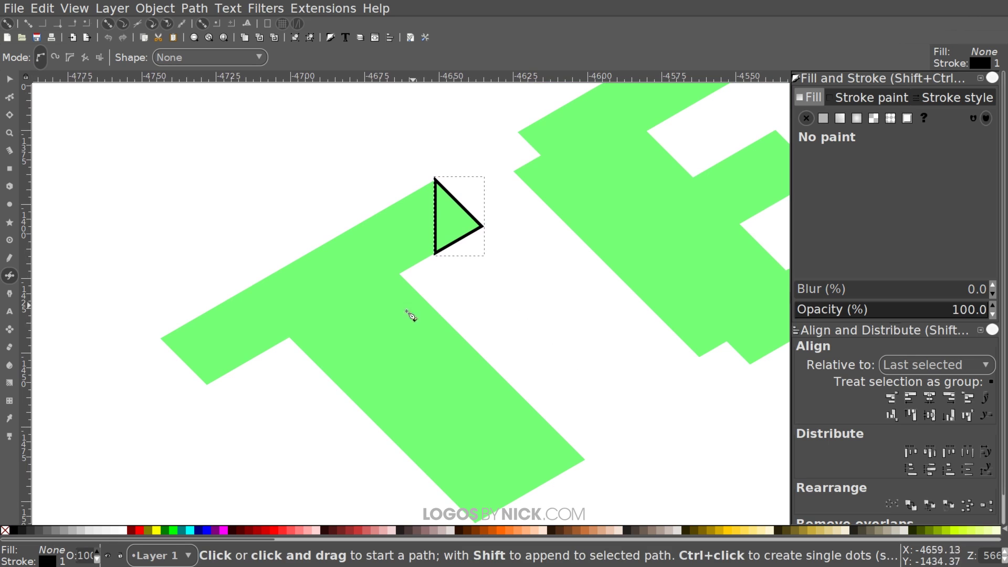
left_click(73, 530)
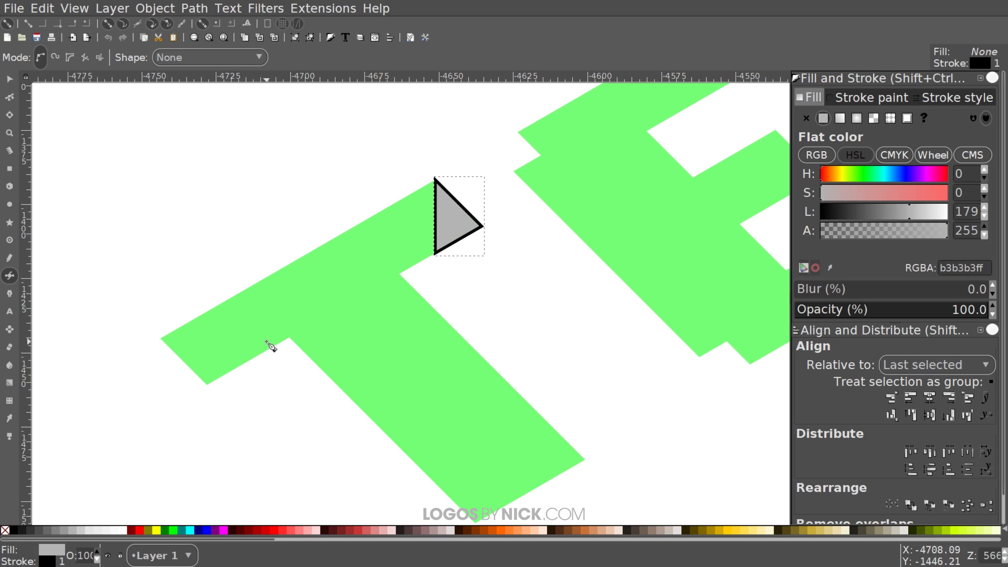
left_click(5, 530, "shift")
Trace the T's crossbar and upper stem up to a vertical line from the inner corner, and fill the shape dark grey (#4d4d4d) without a stroke
left_click_drag(509, 224, 521, 184)
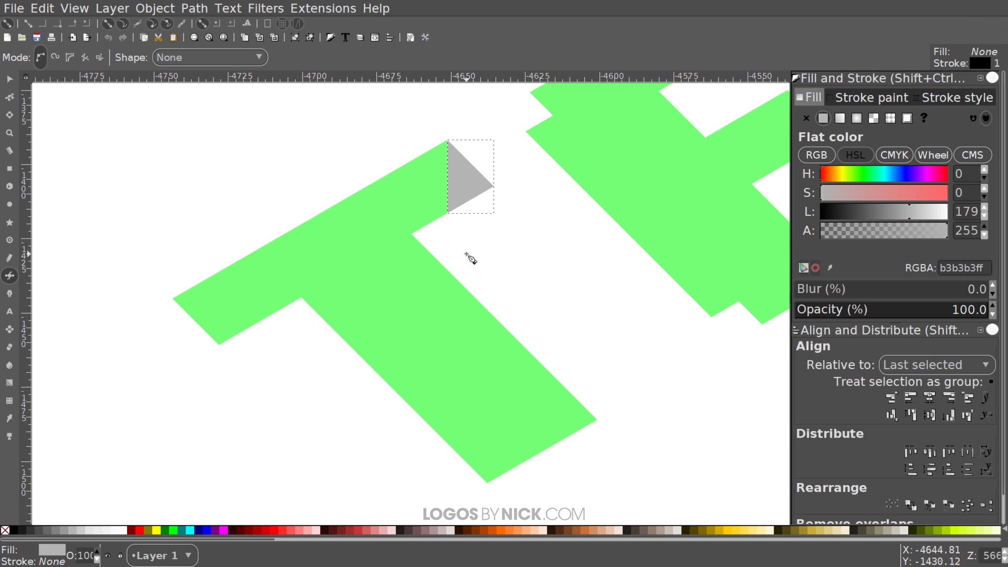
left_click_drag(494, 225, 506, 216)
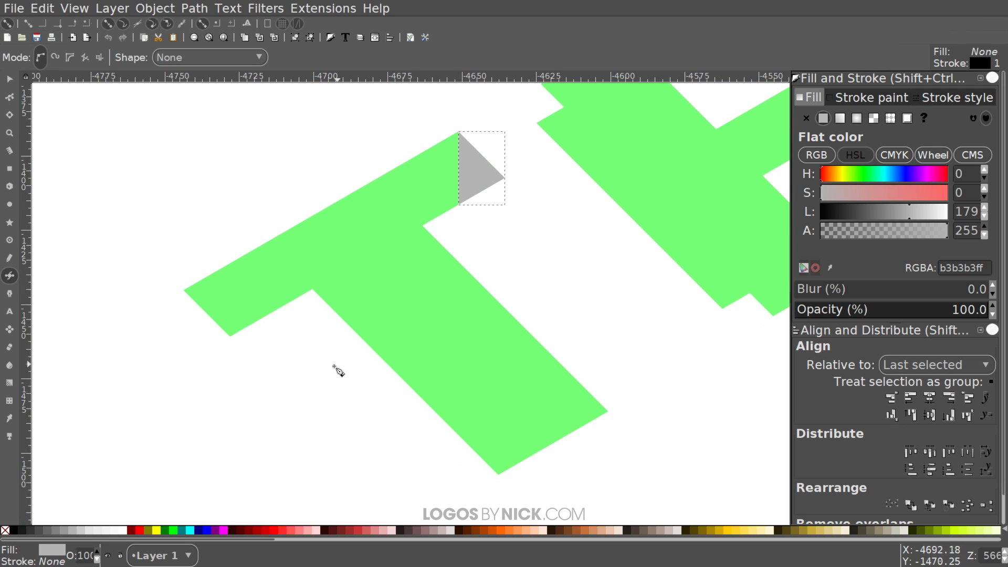
left_click(459, 132)
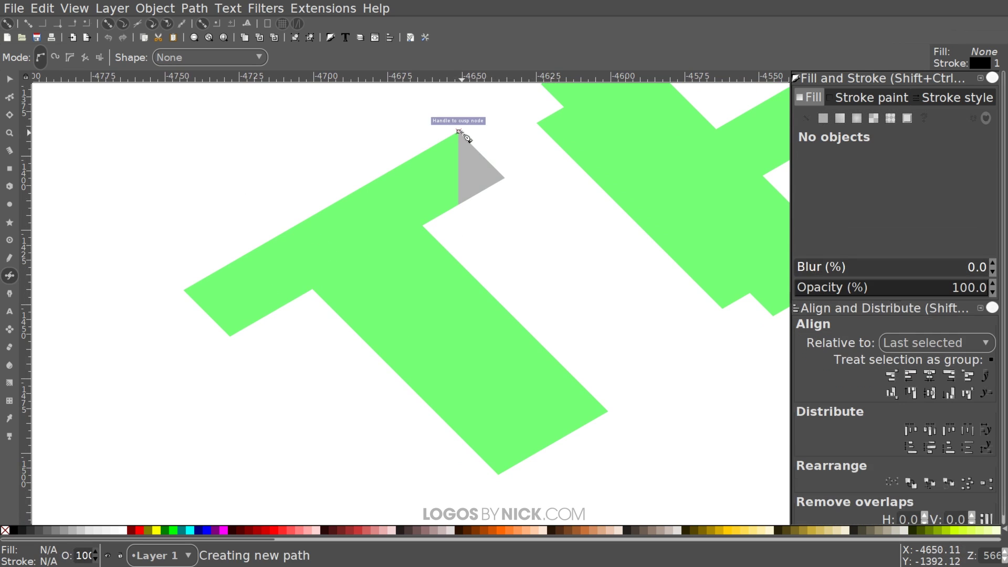
left_click(459, 205)
left_click(423, 226)
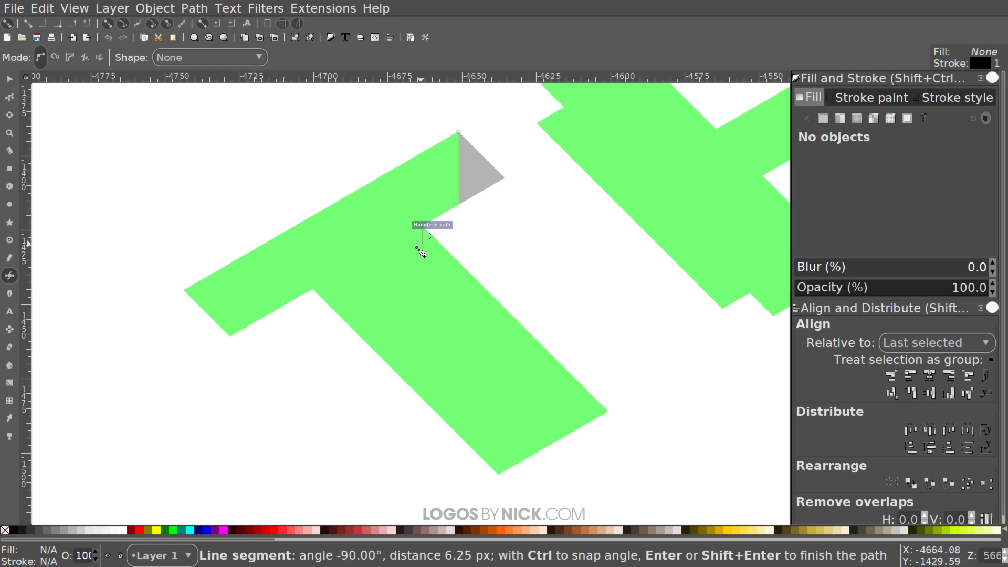
left_click(423, 399)
left_click(313, 290)
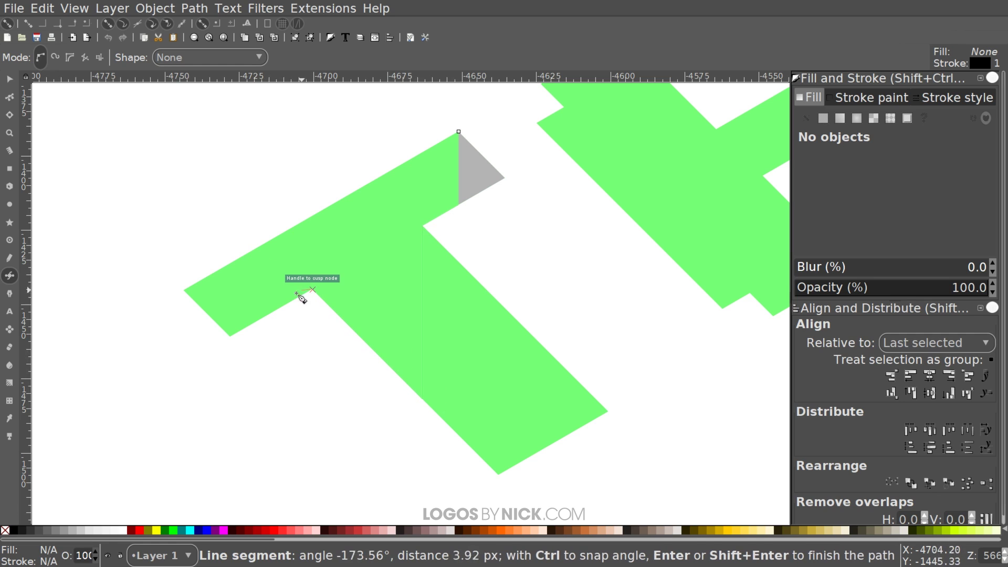
left_click(229, 336)
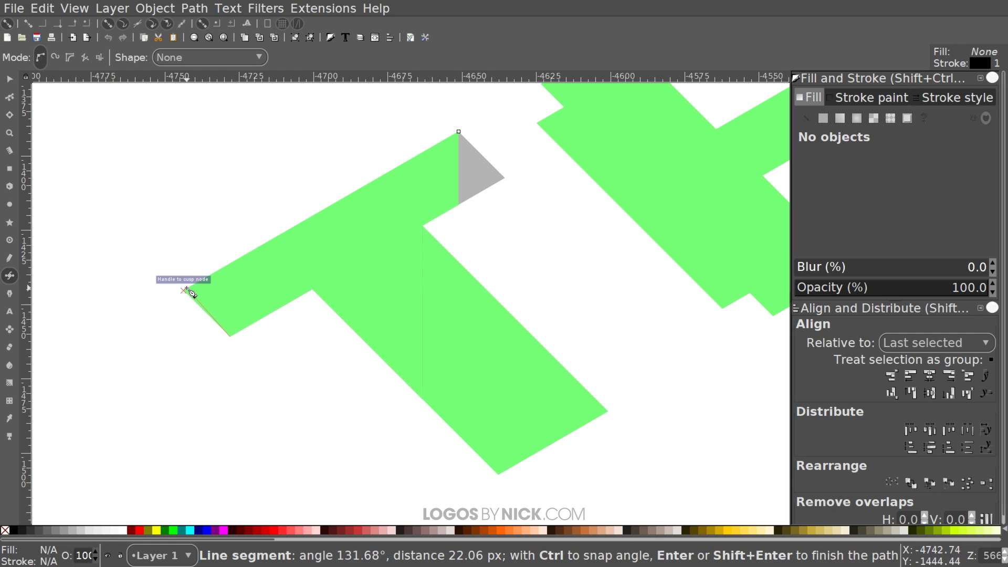
left_click(186, 290)
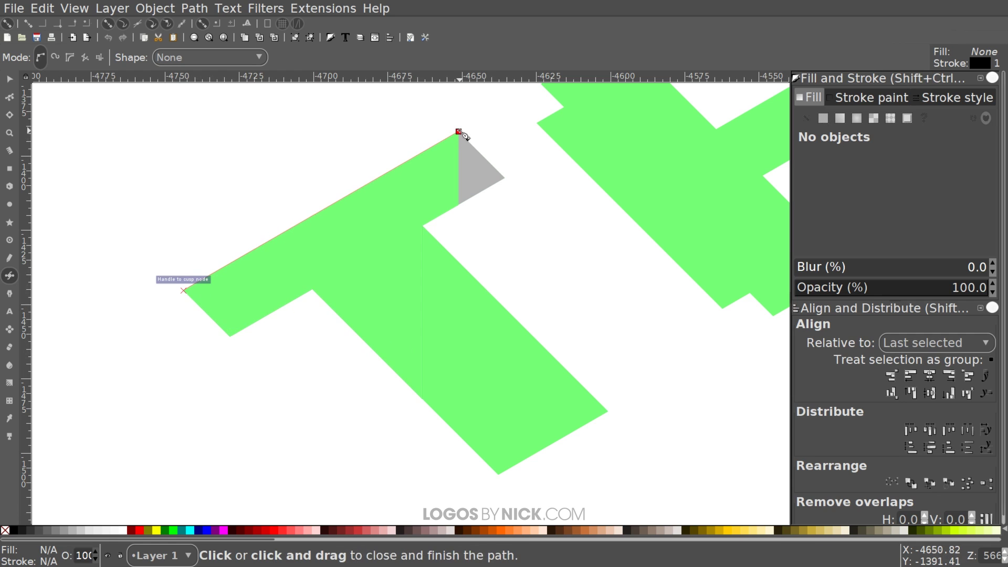
left_click(458, 132)
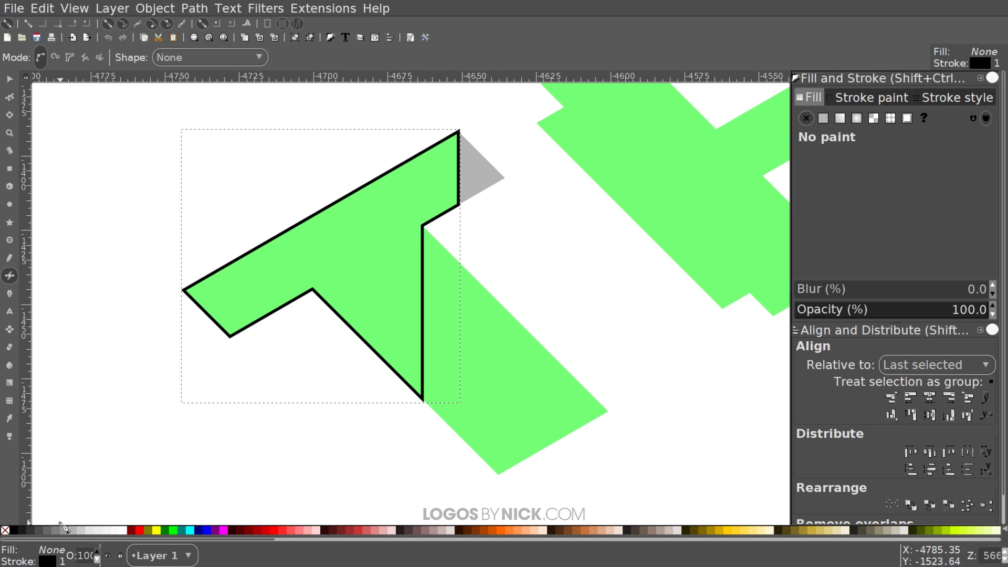
left_click(40, 528)
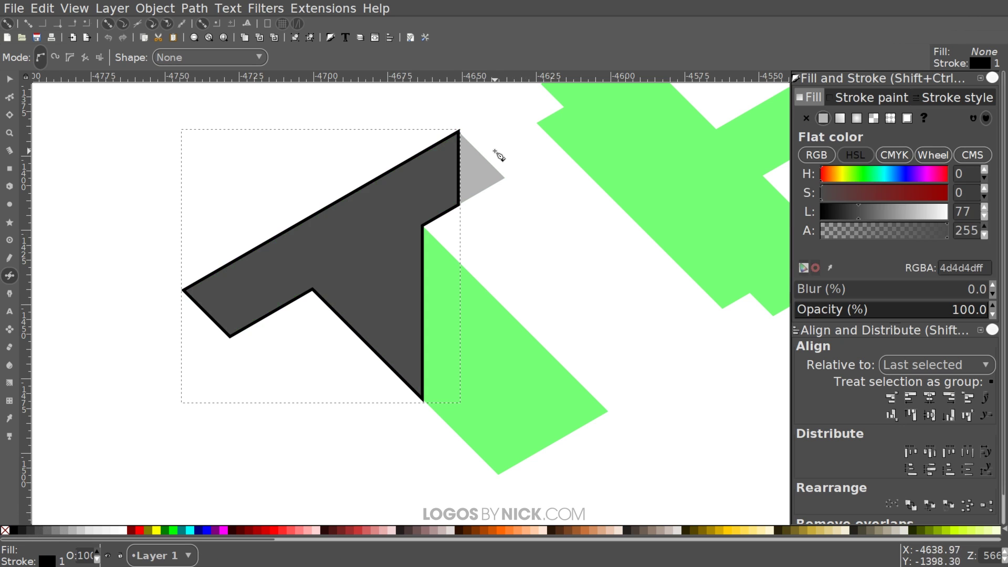
left_click(6, 530, "shift")
Trace the remaining lower part of the T's stem as a closed four-sided Bezier path snapped to its corners and the dark grey shape's vertical edge
key("minus")
key("minus")
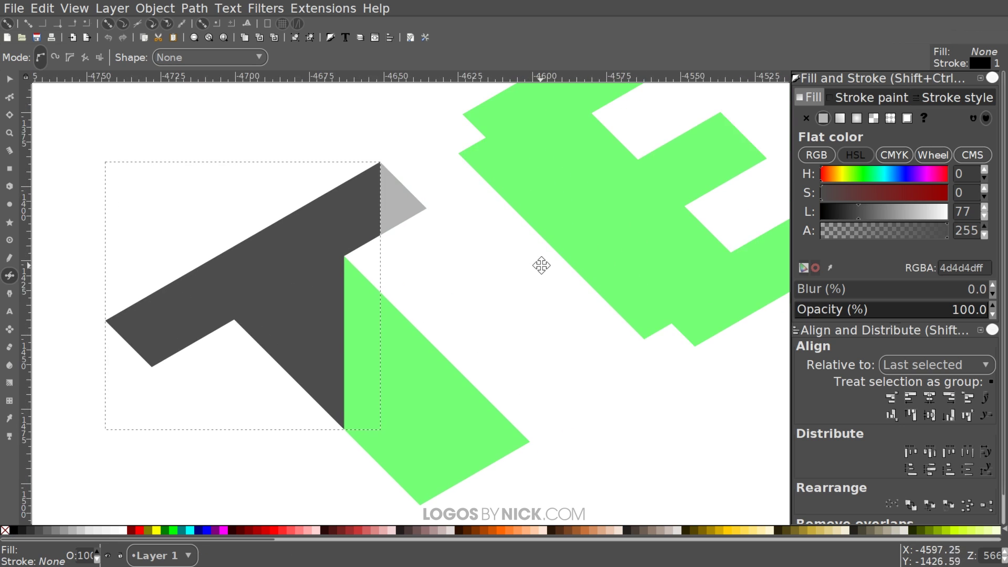
key("plus")
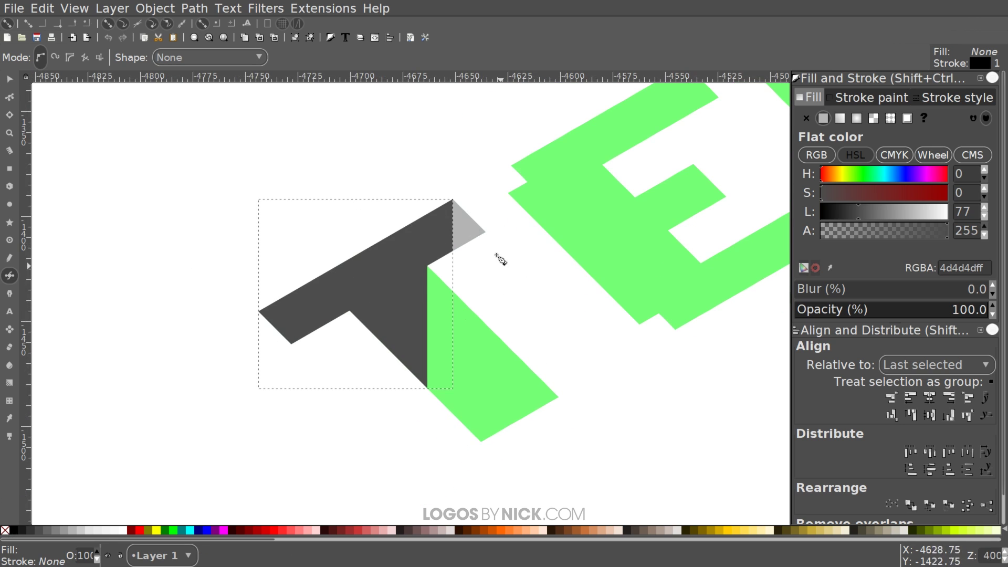
left_click_drag(500, 262, 447, 198)
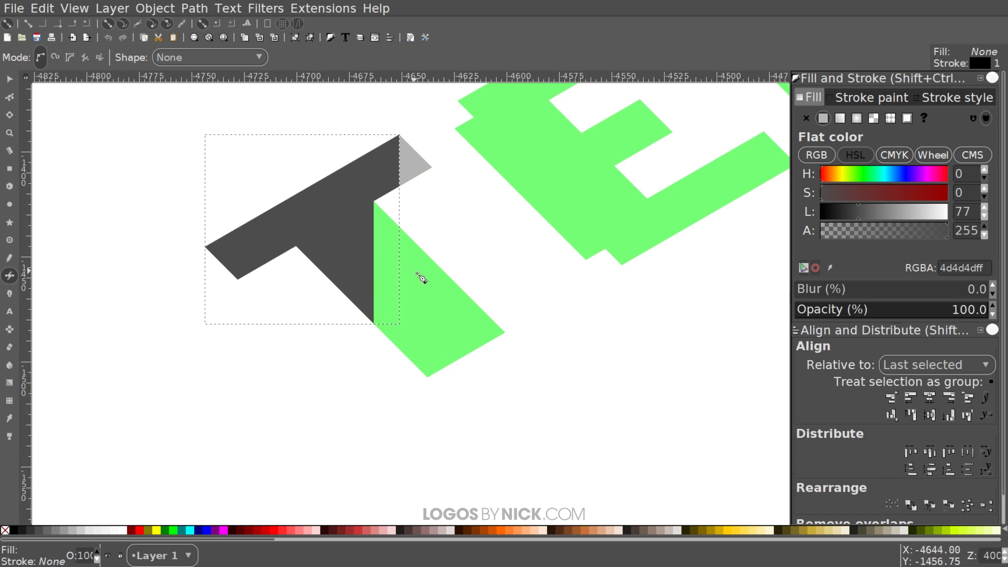
left_click_drag(487, 290, 531, 291)
scroll(489, 292, "up", 1)
scroll(514, 251, "up", 1)
scroll(412, 188, "down", 1)
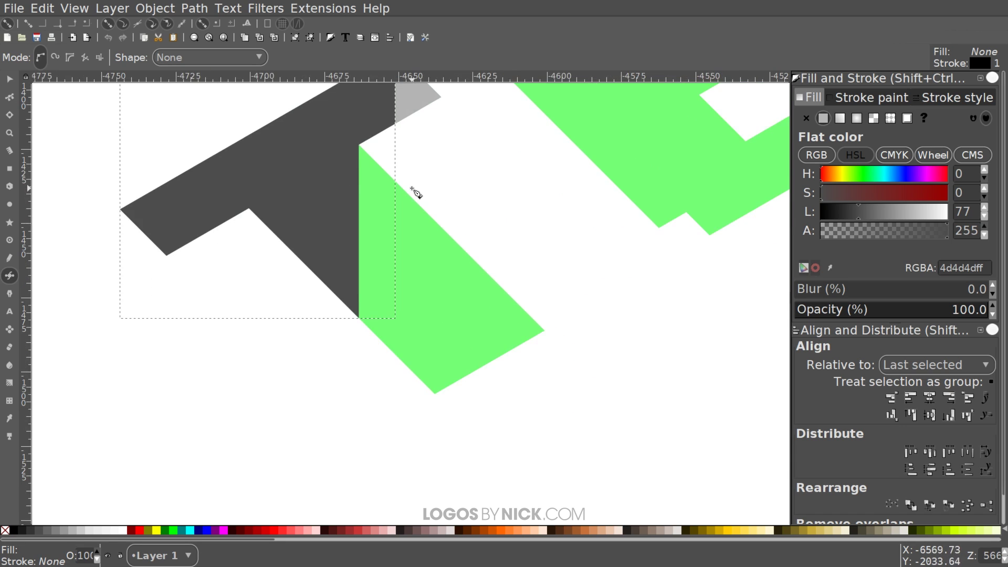
scroll(415, 193, "up", 3)
scroll(440, 255, "left", 1)
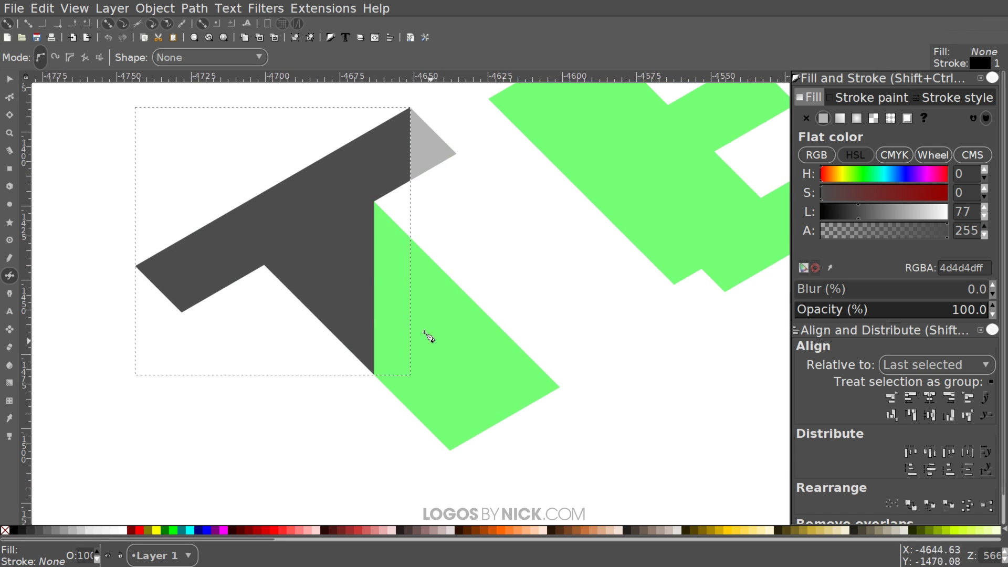
left_click(374, 202)
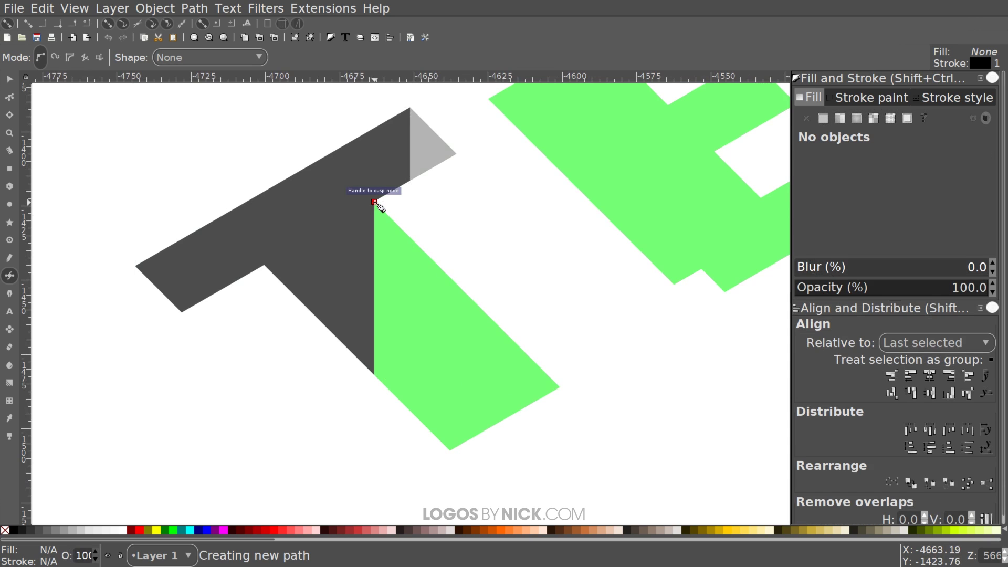
left_click(374, 375)
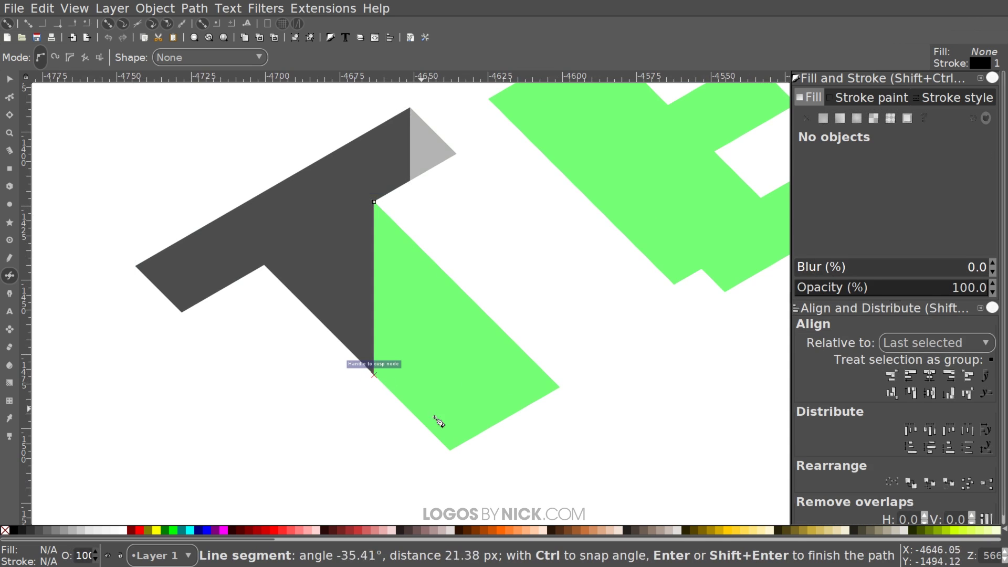
left_click(450, 450)
left_click(560, 387)
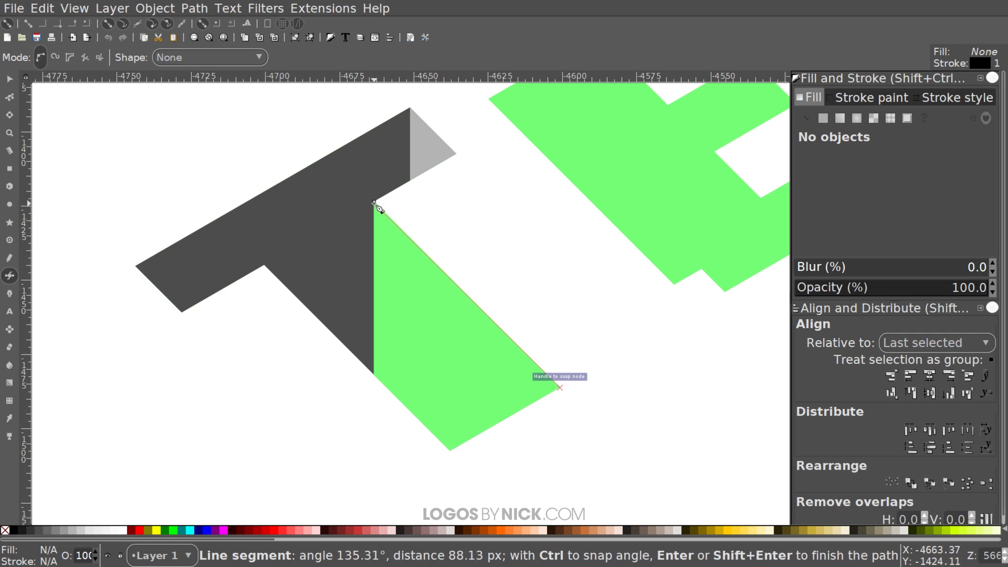
left_click(374, 203)
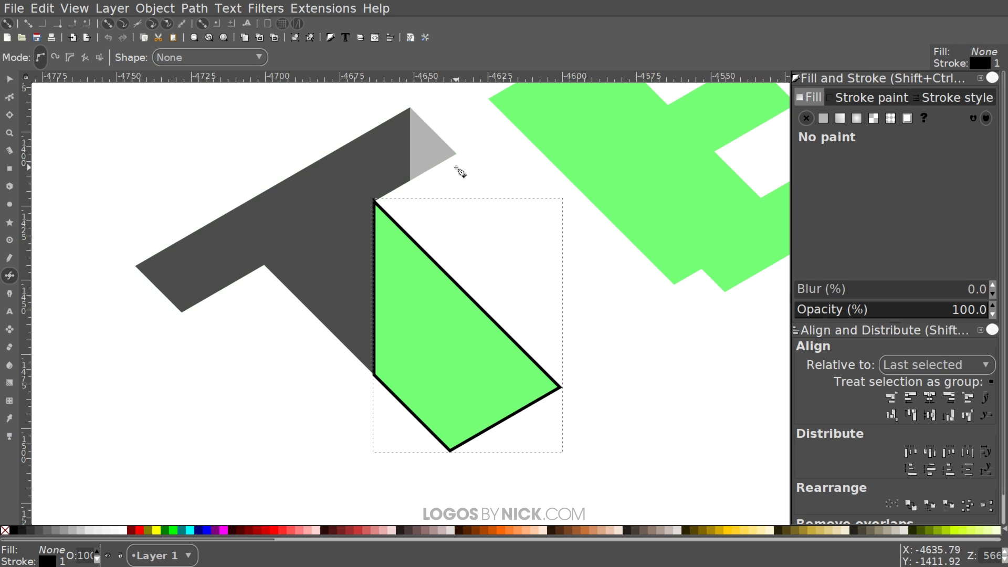
Fill the traced stem shape with the light grey (#b3b3b3) sampled from the triangle and remove its stroke
left_click_drag(454, 166, 442, 216)
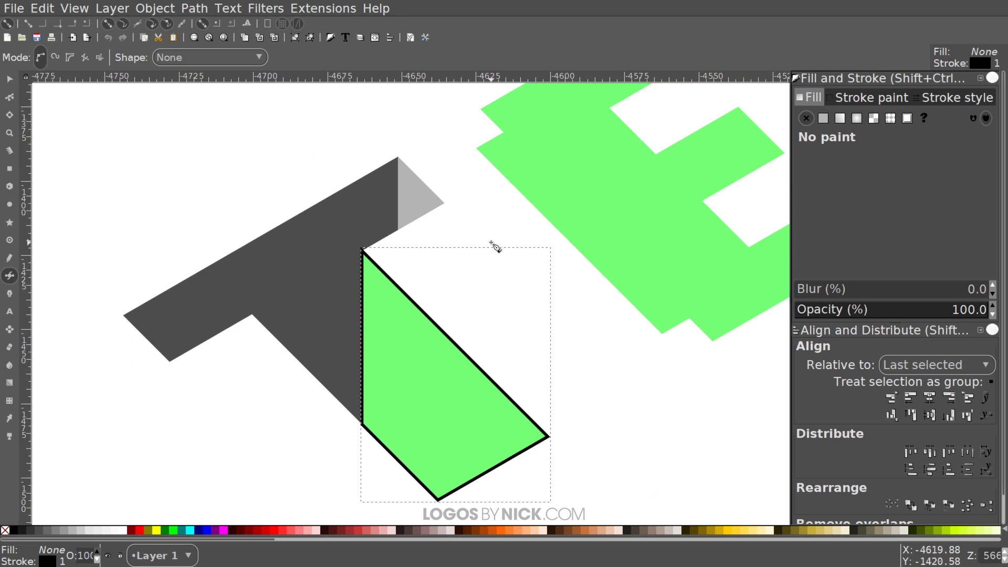
key("d")
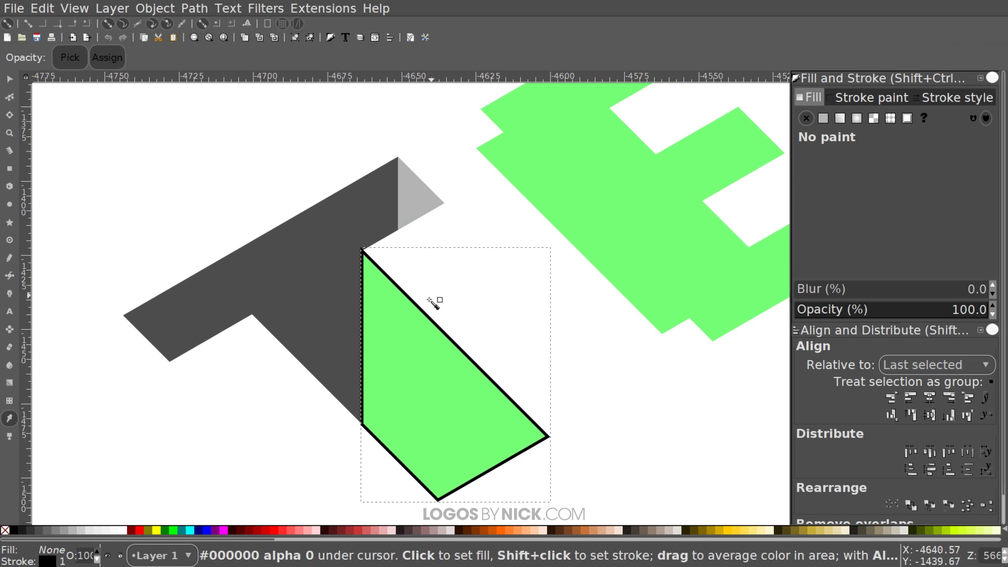
left_click(415, 196)
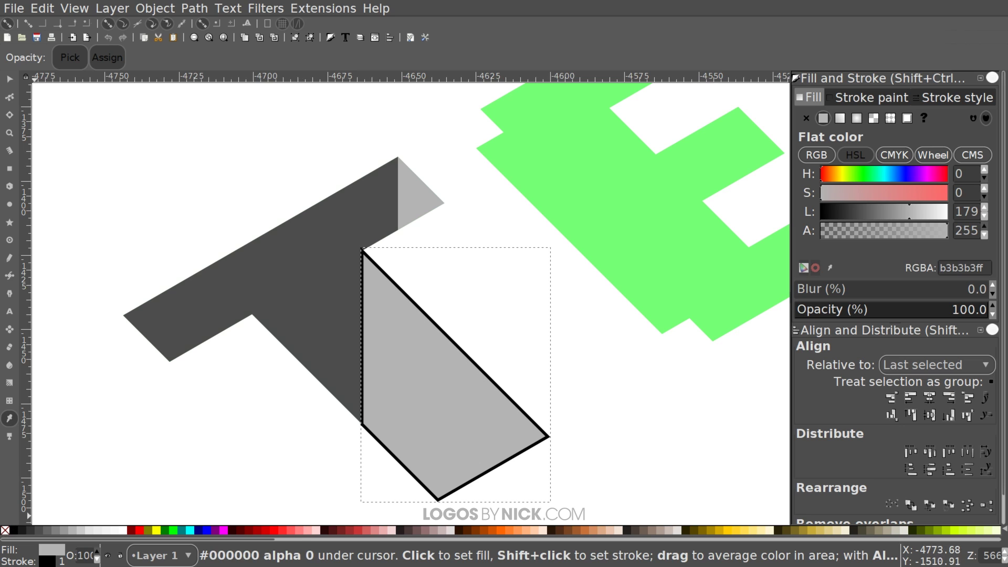
left_click(5, 530, "shift")
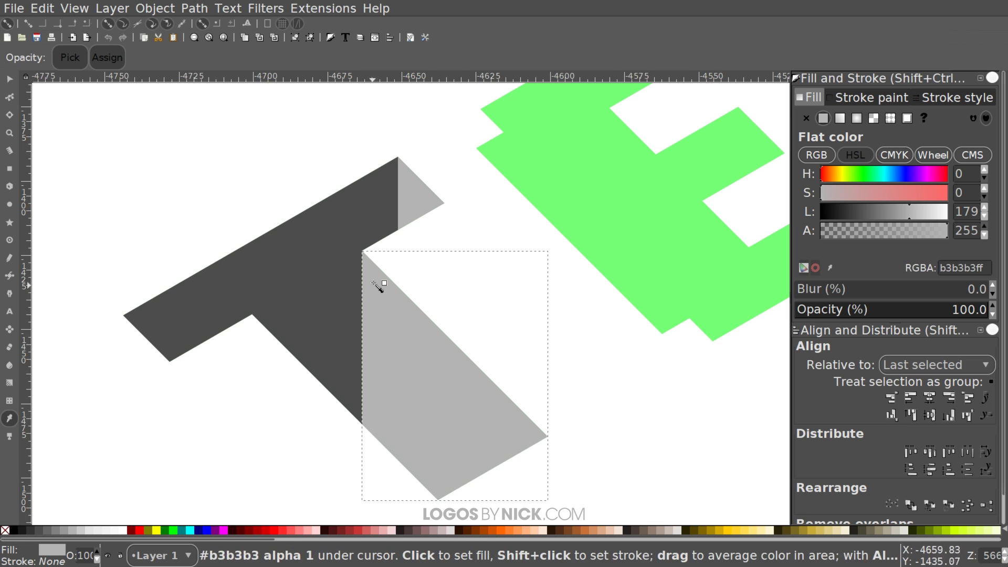
left_click_drag(401, 255, 400, 279)
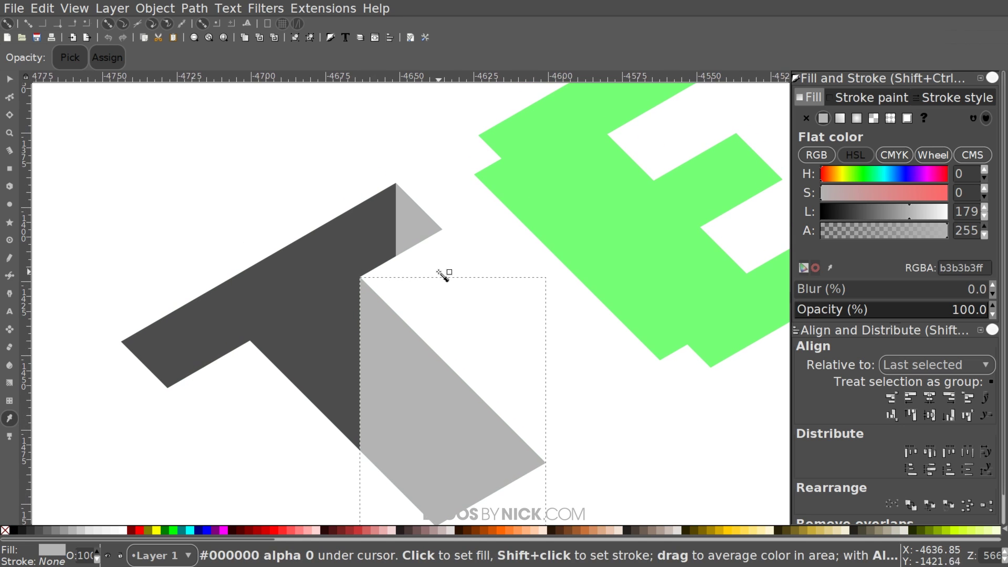
key("b")
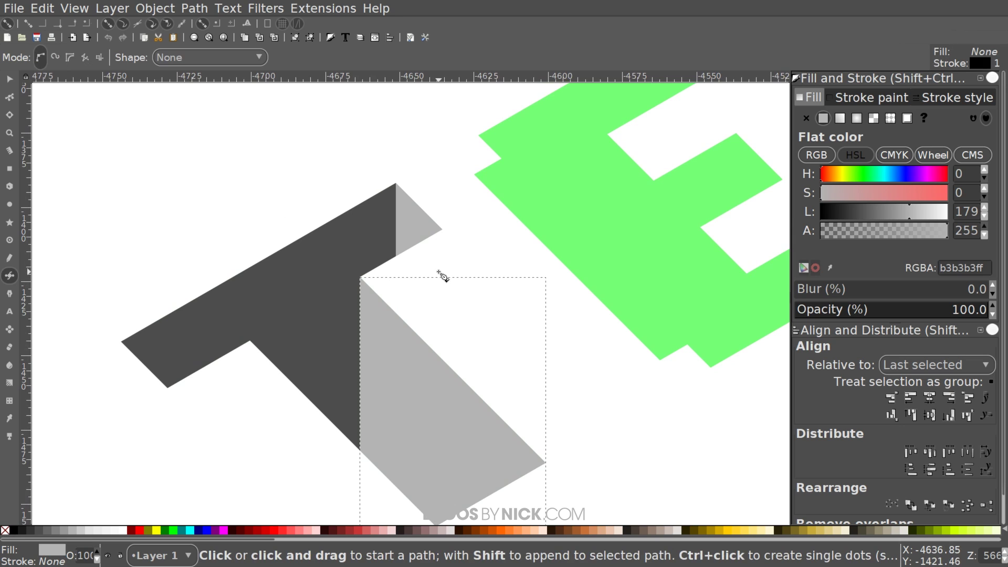
key("d")
key("b")
key("d")
key("b")
key("d")
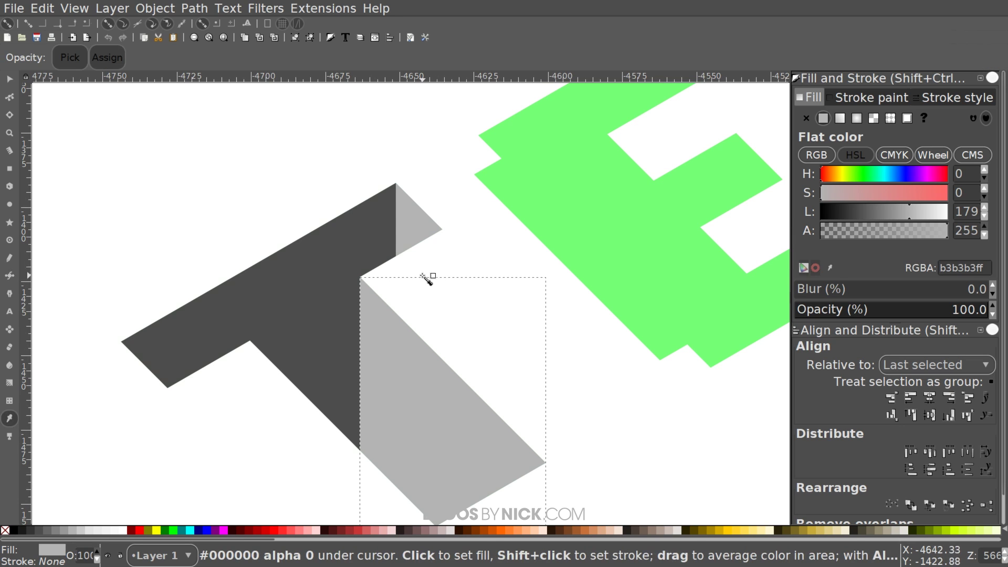
left_click_drag(428, 277, 418, 201)
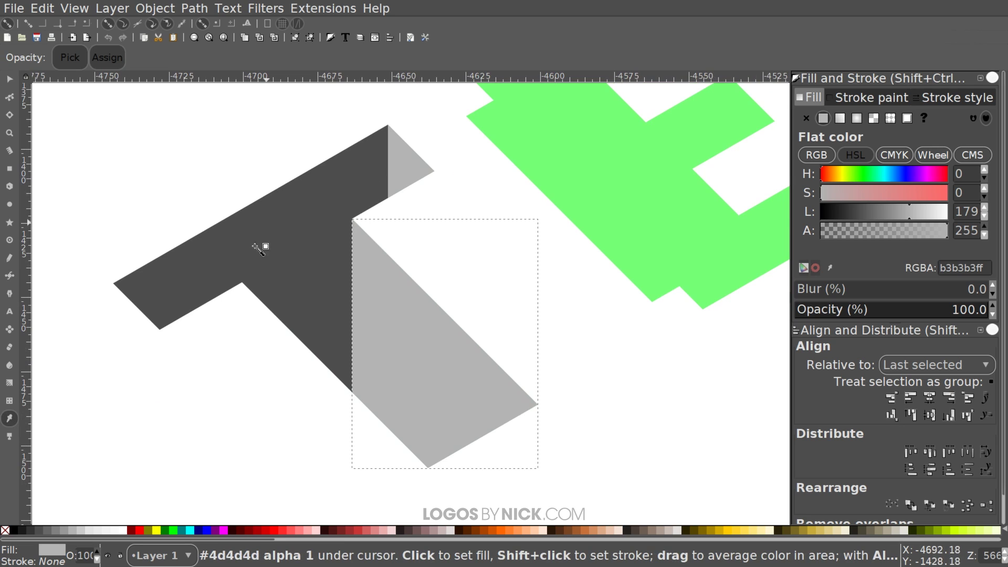
Examine the T's dark and light grey faces and the neighbouring green E with the Select tool, leaving nothing selected
key("s")
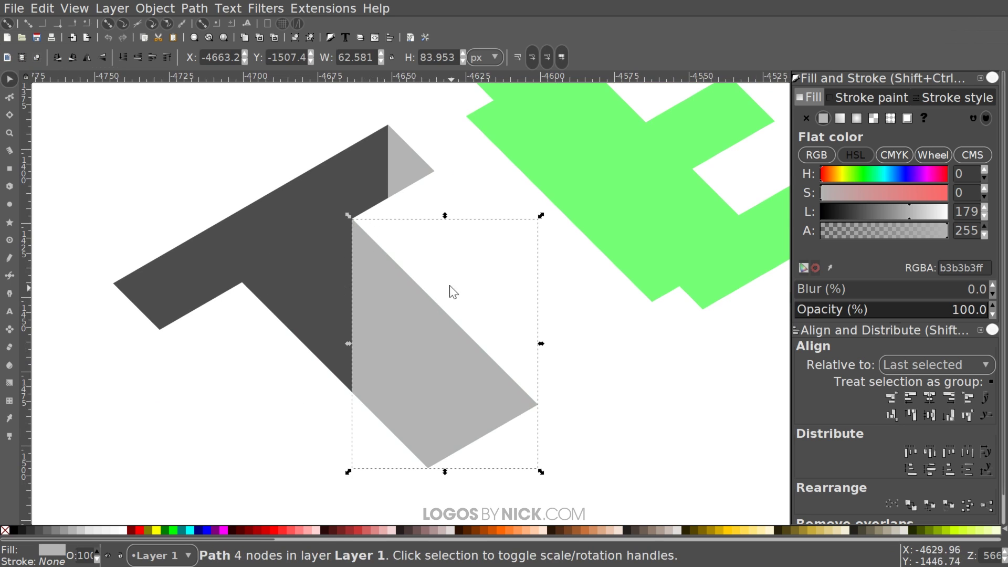
left_click_drag(445, 255, 509, 192)
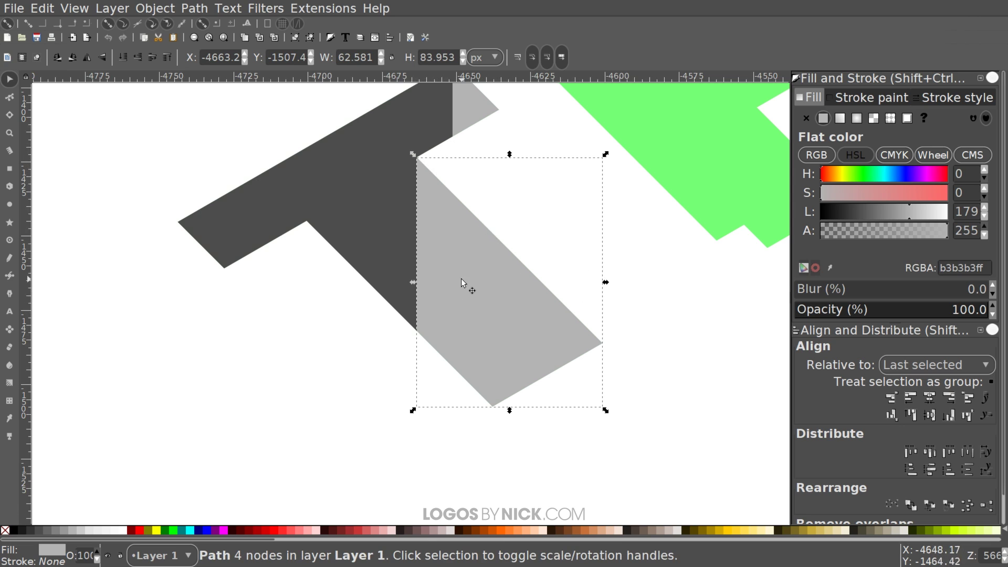
scroll(456, 221, "up", 5)
left_click(335, 251)
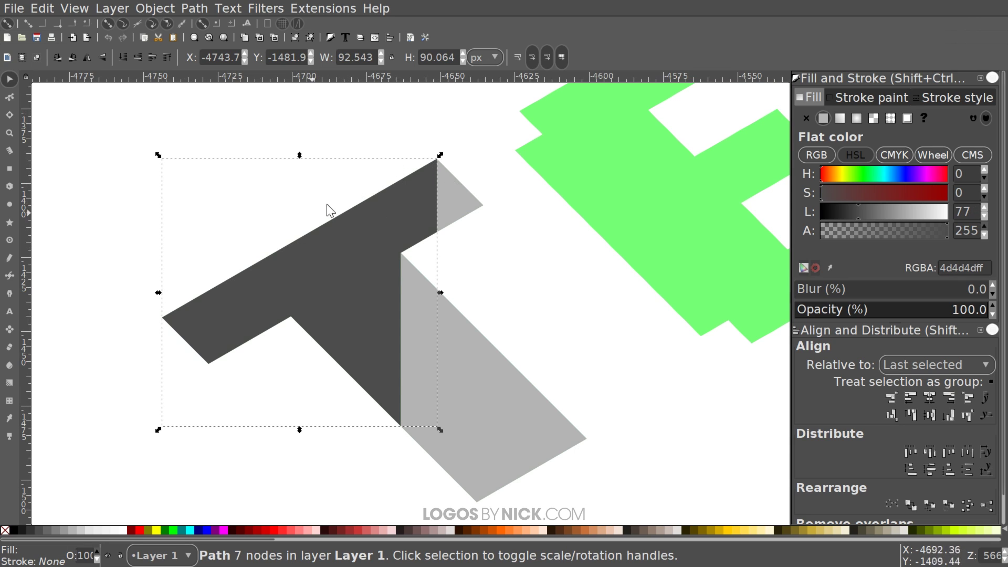
left_click_drag(430, 248, 352, 330)
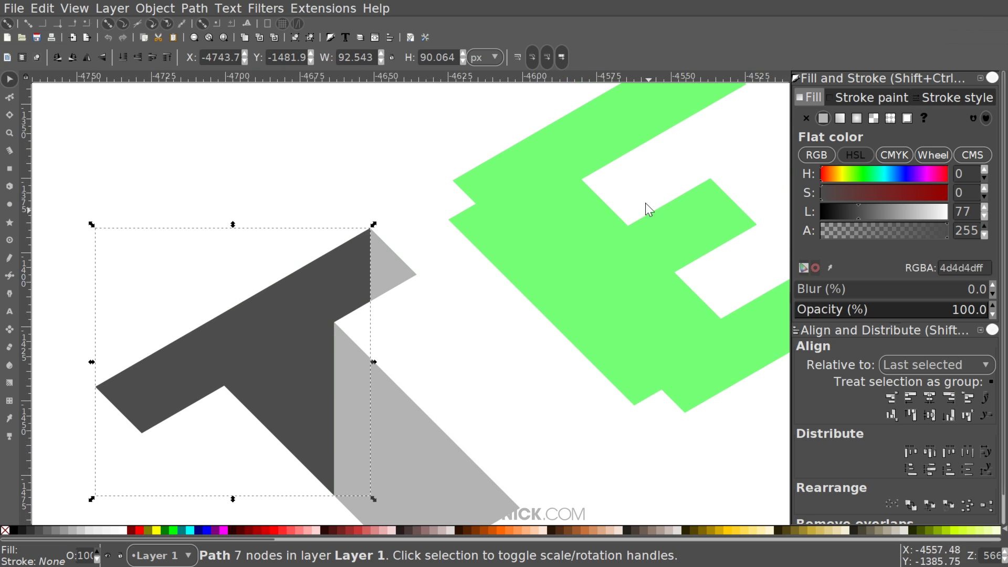
left_click_drag(645, 203, 457, 202)
scroll(433, 242, "down", 1)
left_click(345, 298)
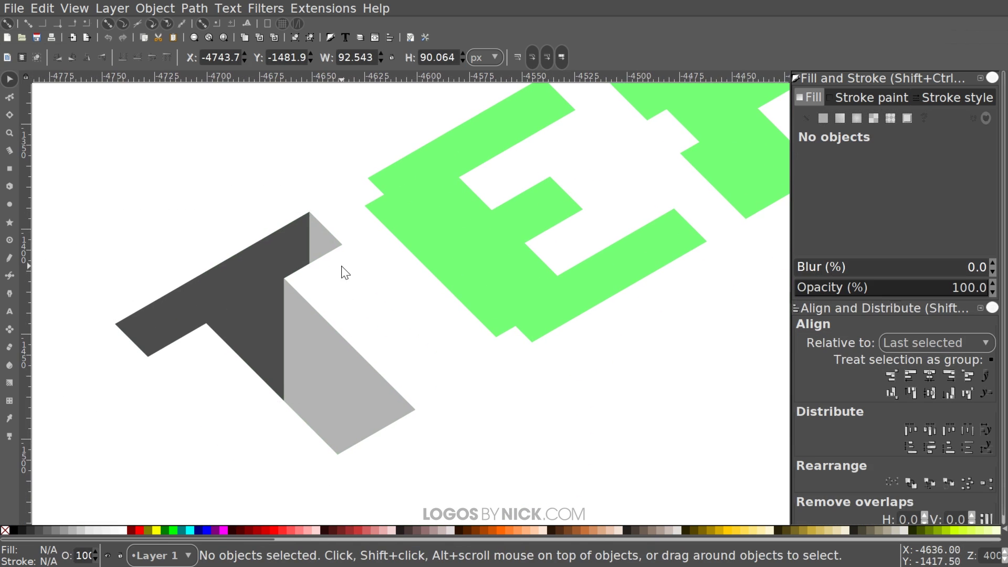
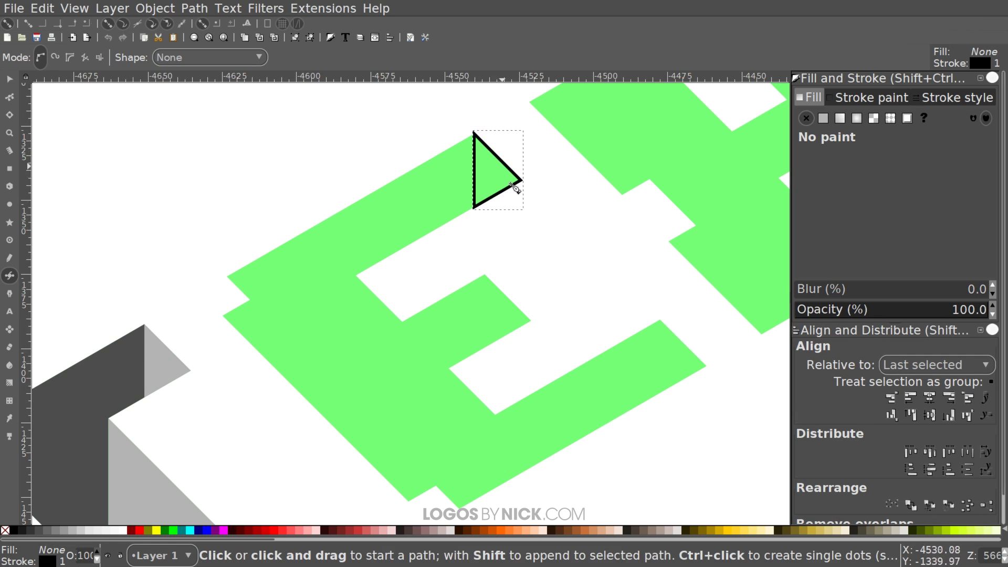
Fill the triangle at the end of the E's upper arm with the T's light grey (#b3b3b3) and remove its stroke
left_click_drag(512, 204, 535, 150)
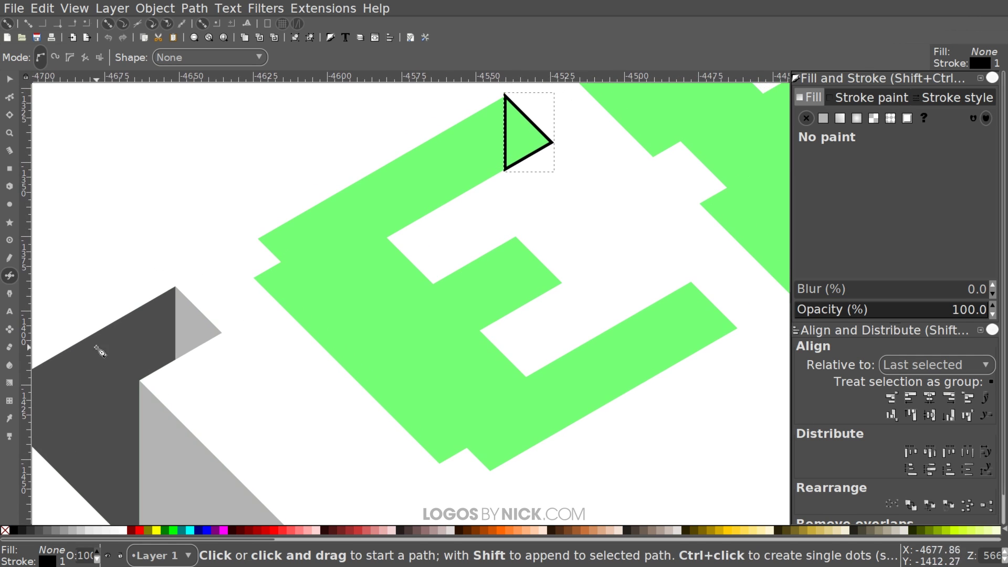
key("d")
left_click(203, 333)
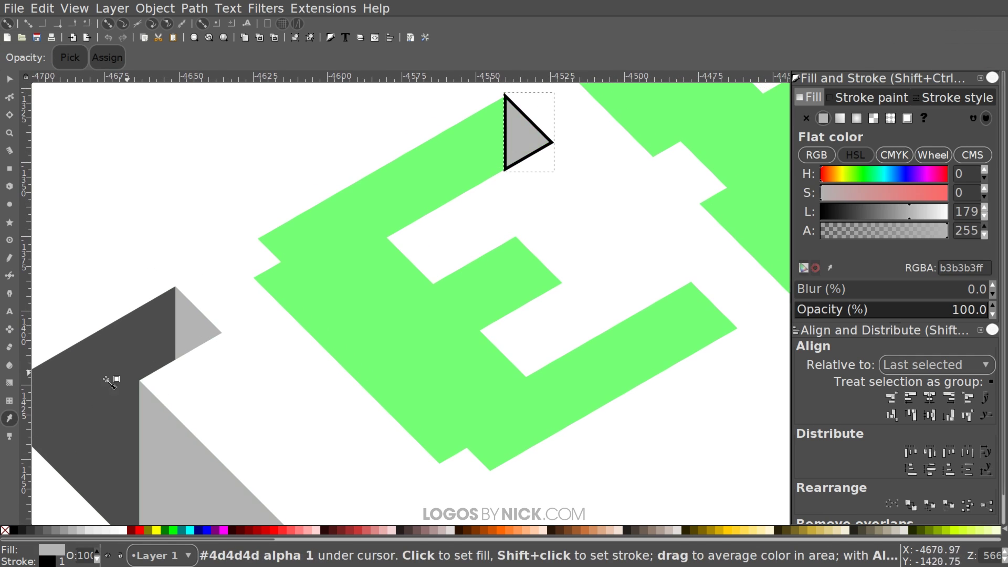
left_click(5, 530, "shift")
Trace the E's upper arm and outer spine as a closed Bezier path, bounded by the triangle's edge and a vertical line from the inner corner
scroll(397, 264, "up", 2)
scroll(397, 263, "right", 1)
key("b")
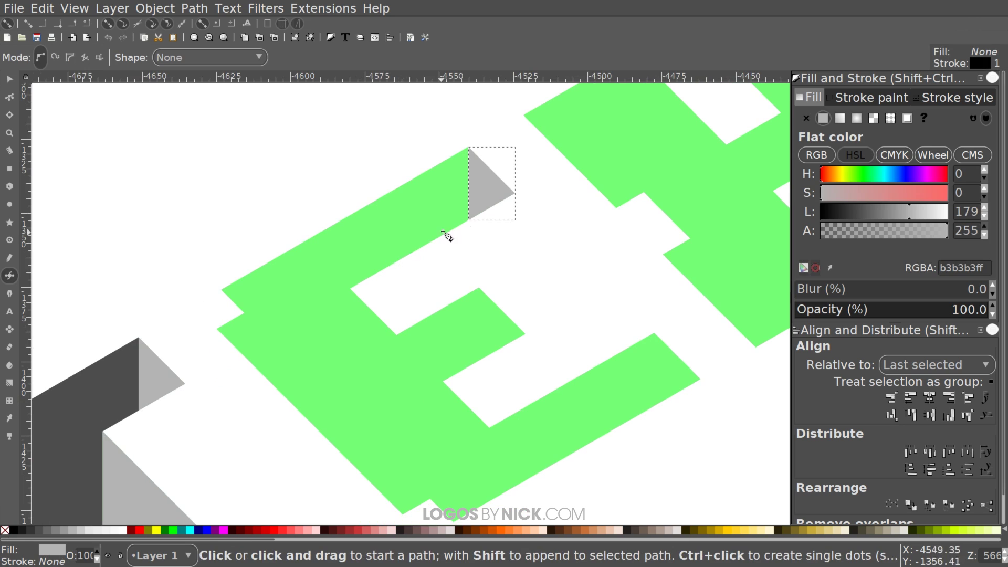
left_click(468, 147)
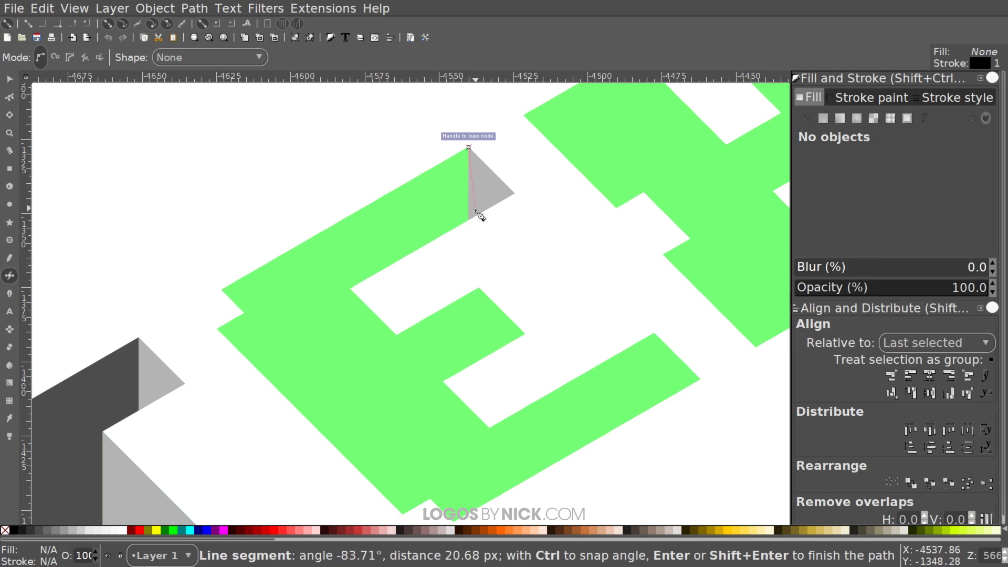
left_click(468, 220)
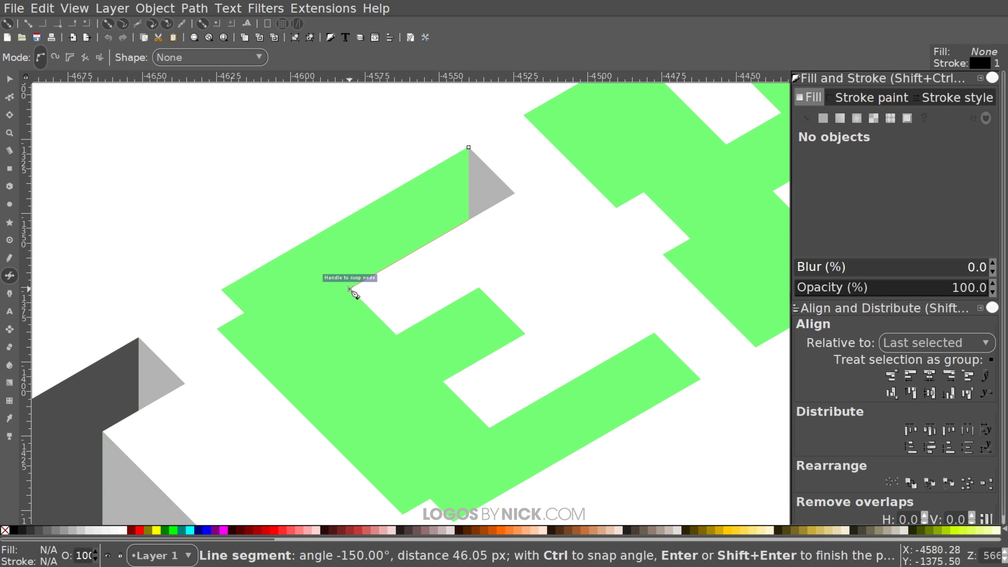
left_click(350, 288)
left_click(350, 462)
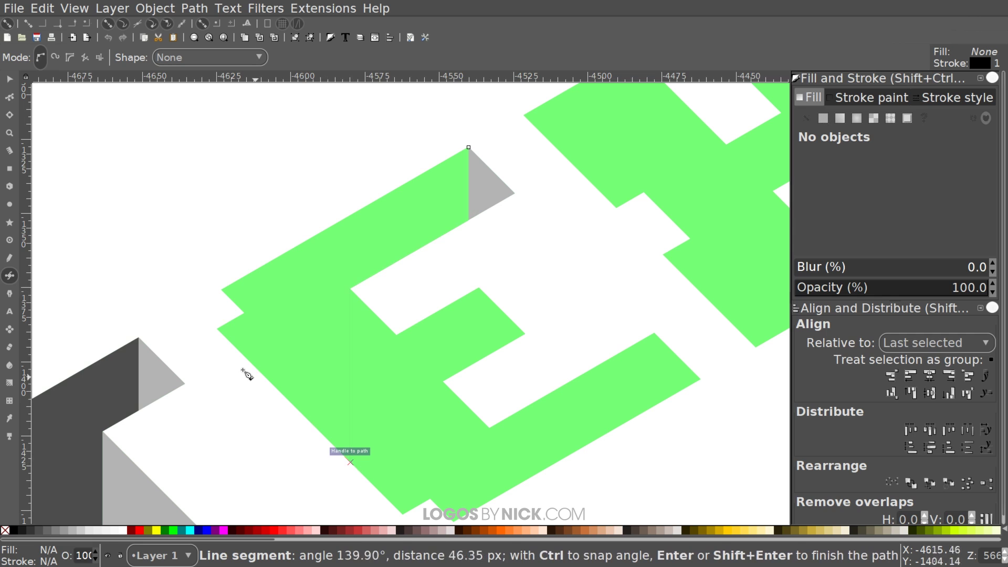
left_click(217, 328)
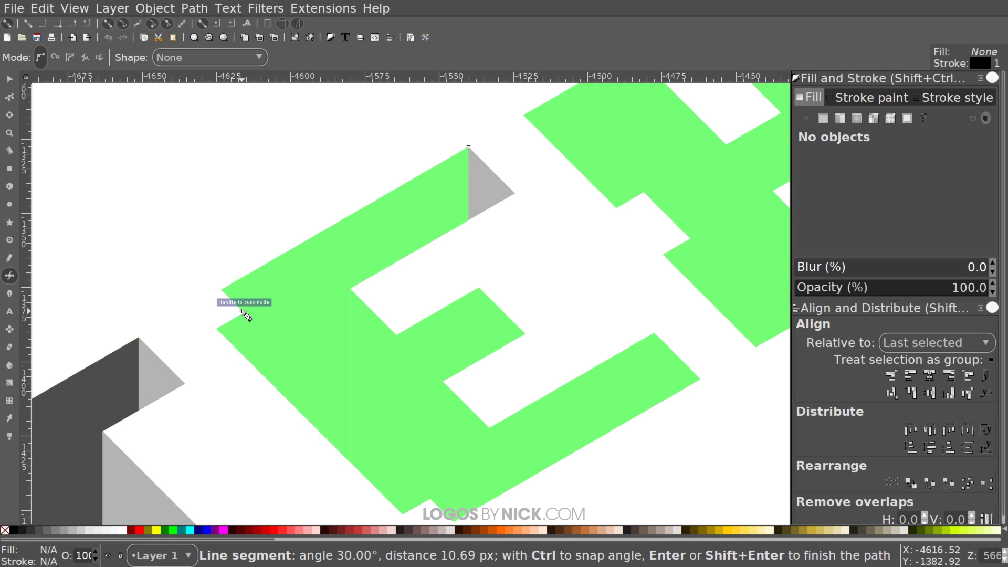
left_click(243, 314)
left_click(221, 290)
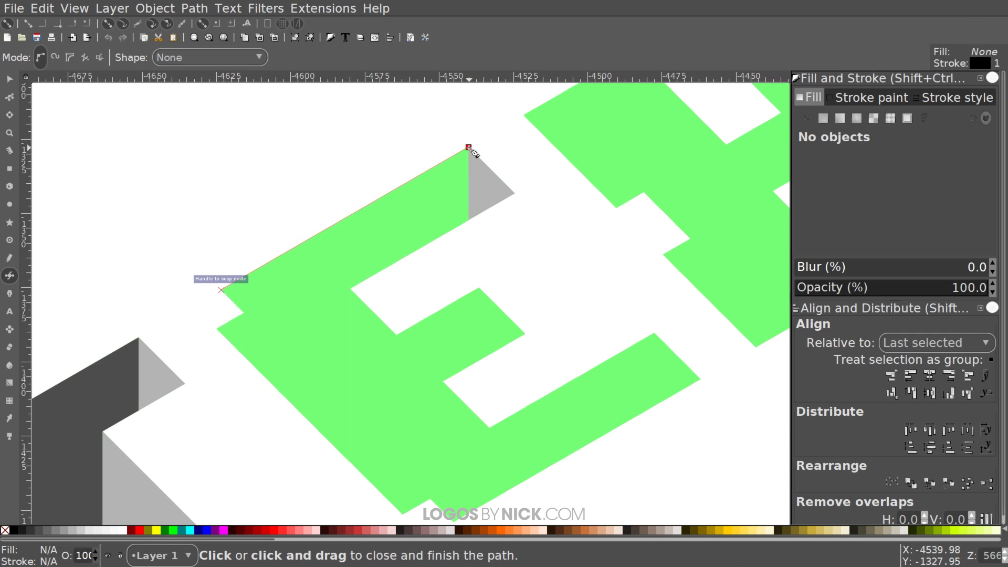
left_click(468, 148)
Fill the traced upper arm shape with the dark grey (#4d4d4d) sampled from the T and remove its stroke
left_click_drag(319, 376, 453, 323)
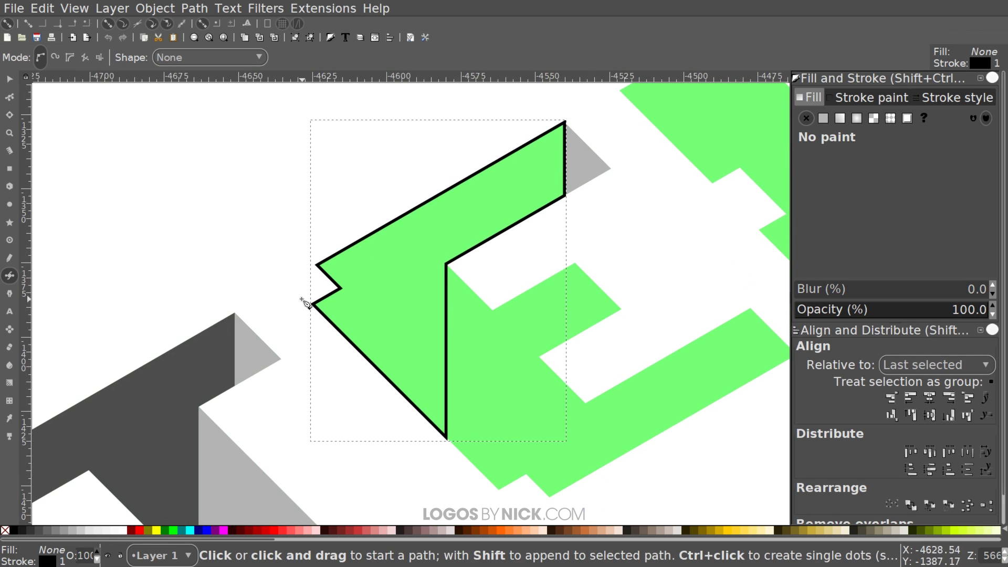
left_click_drag(505, 152, 505, 157)
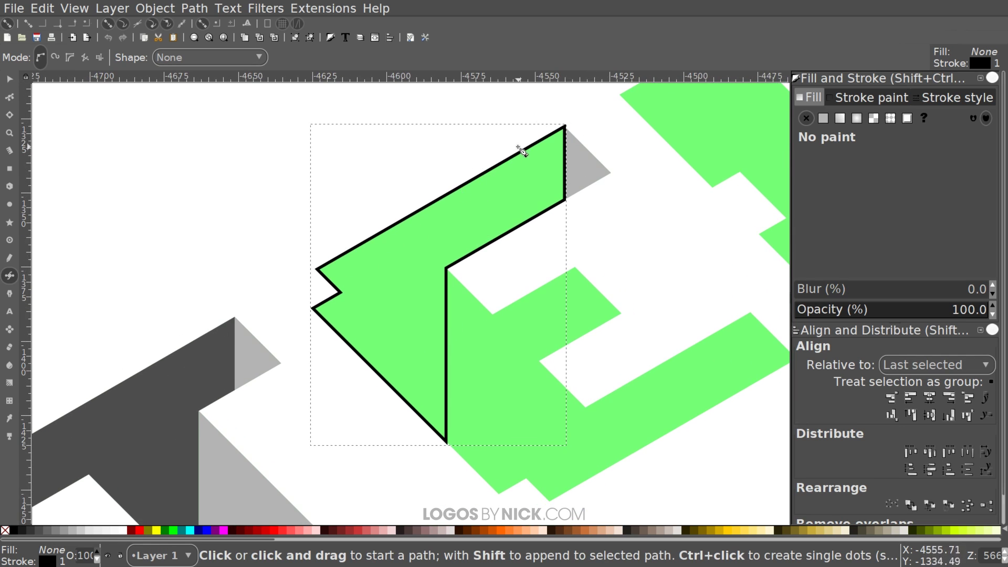
left_click_drag(387, 313, 483, 218)
key("d")
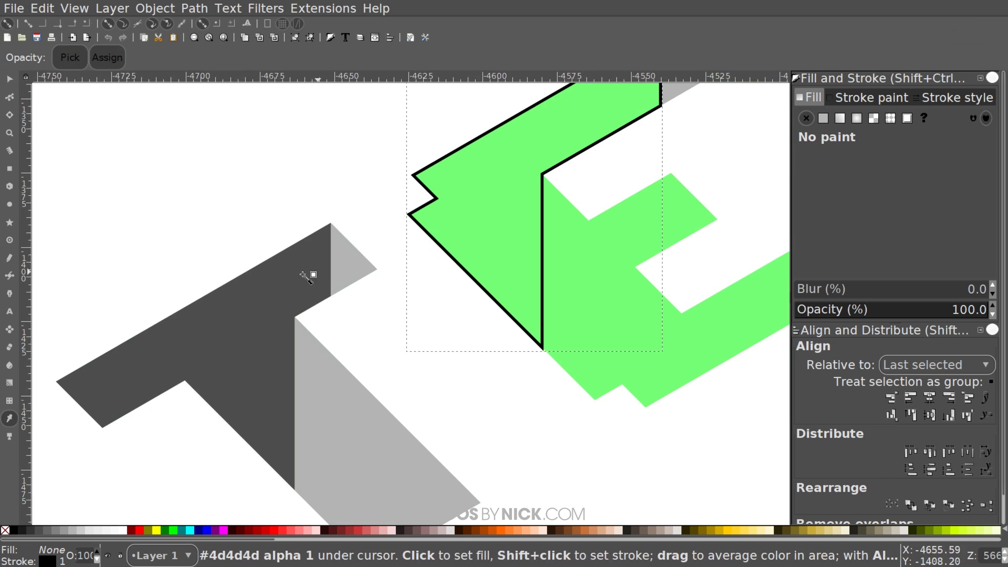
left_click(272, 280)
left_click_drag(551, 209, 387, 312)
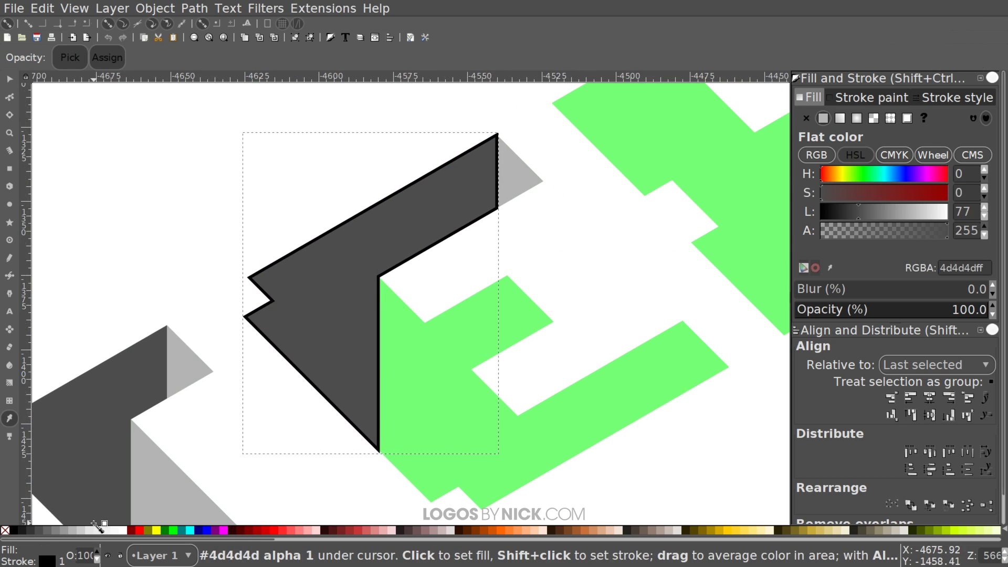
left_click(5, 530, "shift")
Trace the four-sided strip between the E's dark face and a vertical line from the inner corner where the middle arm begins
scroll(389, 293, "down", 3)
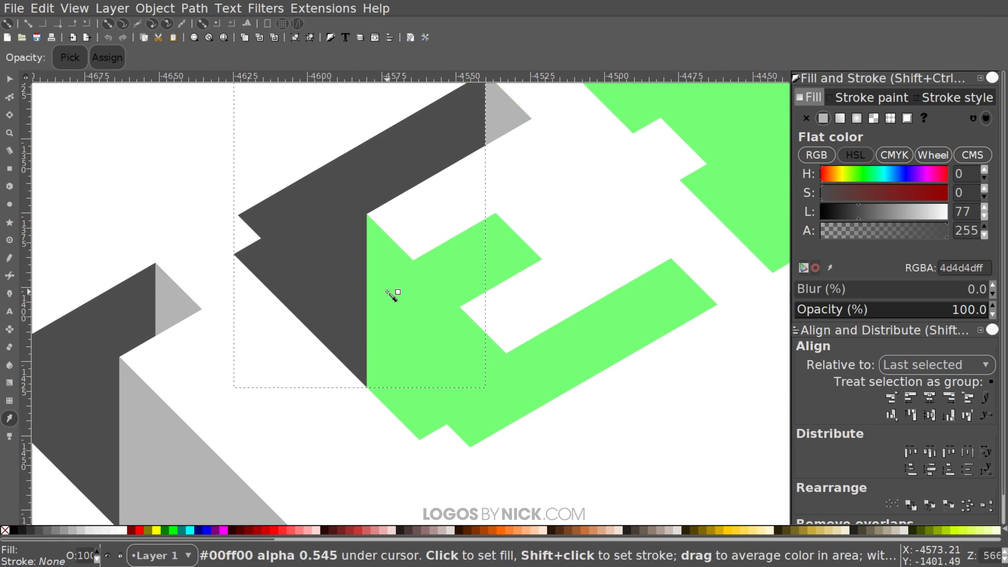
scroll(519, 294, "down", 1)
scroll(520, 293, "right", 1)
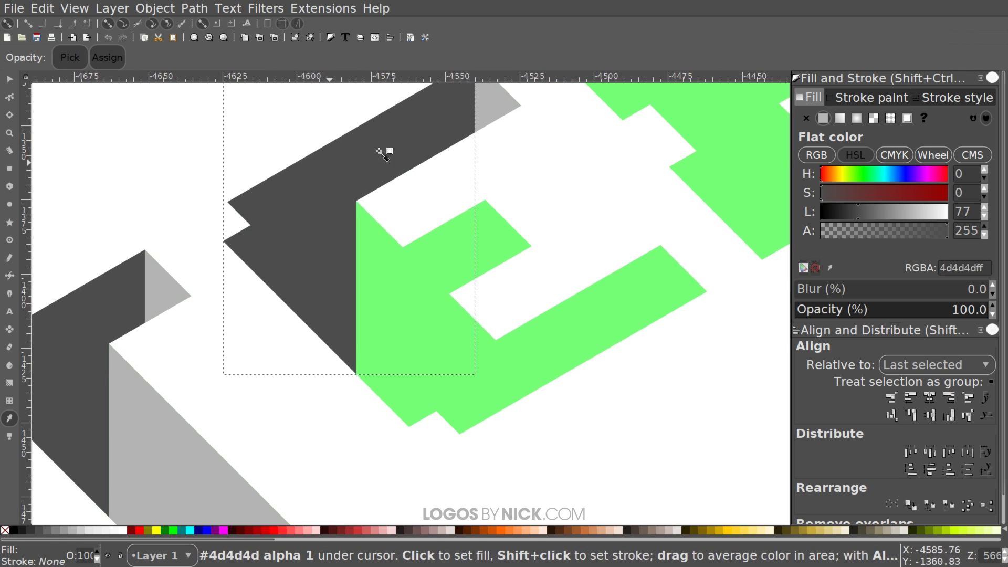
left_click_drag(350, 227, 285, 367)
left_click_drag(357, 414, 397, 293)
key("b")
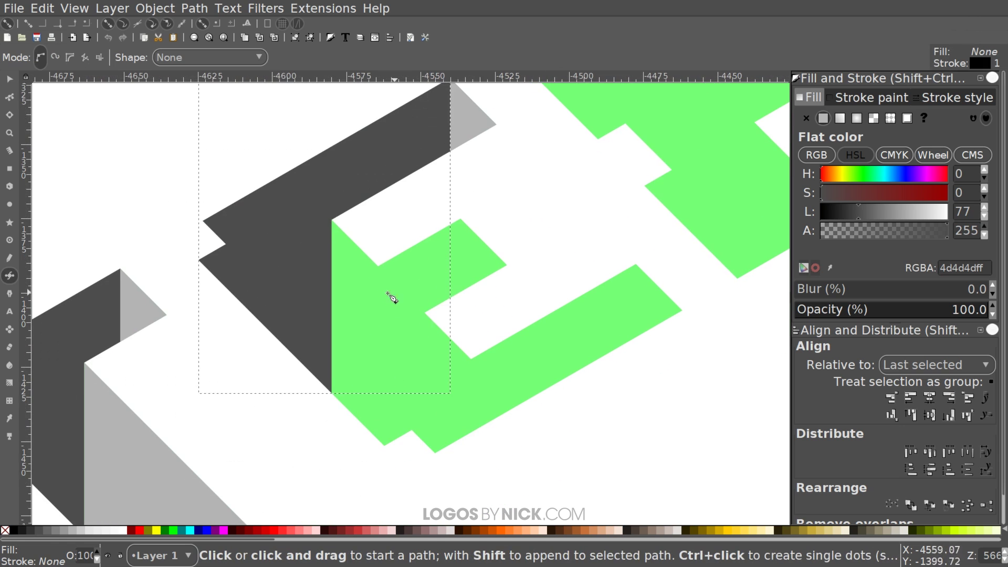
scroll(387, 294, "left", 2)
scroll(391, 236, "down", 3)
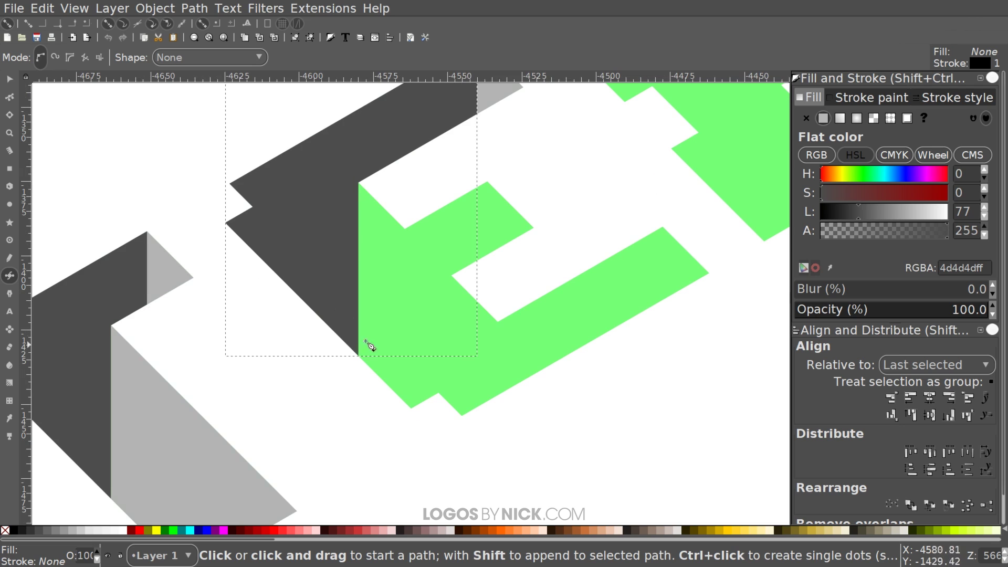
left_click(405, 229)
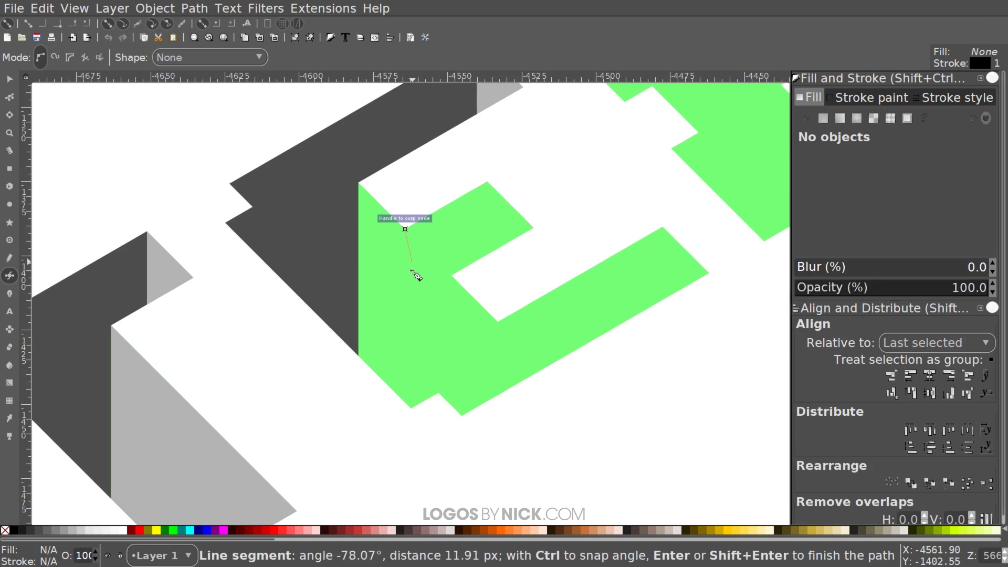
left_click(404, 402)
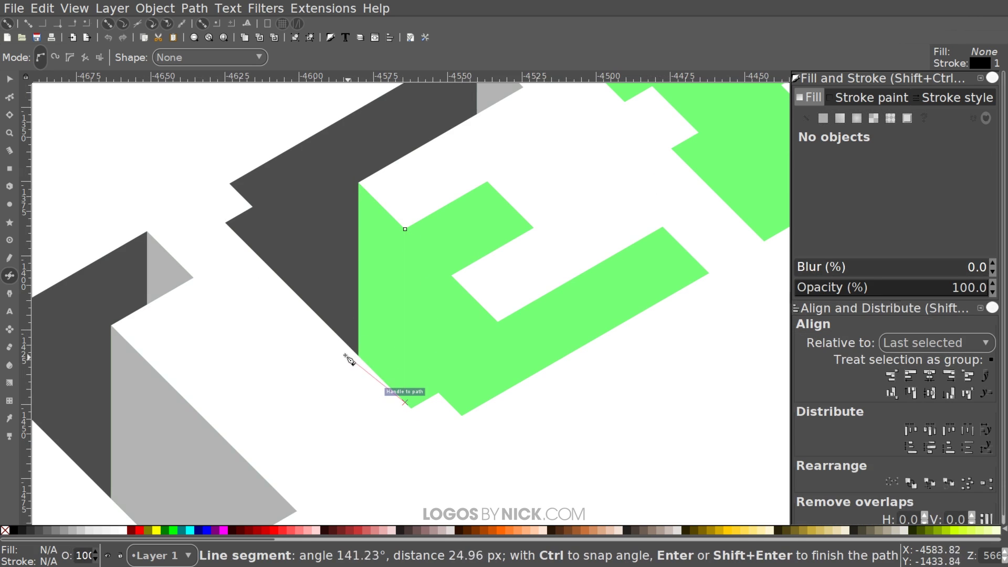
left_click(359, 355)
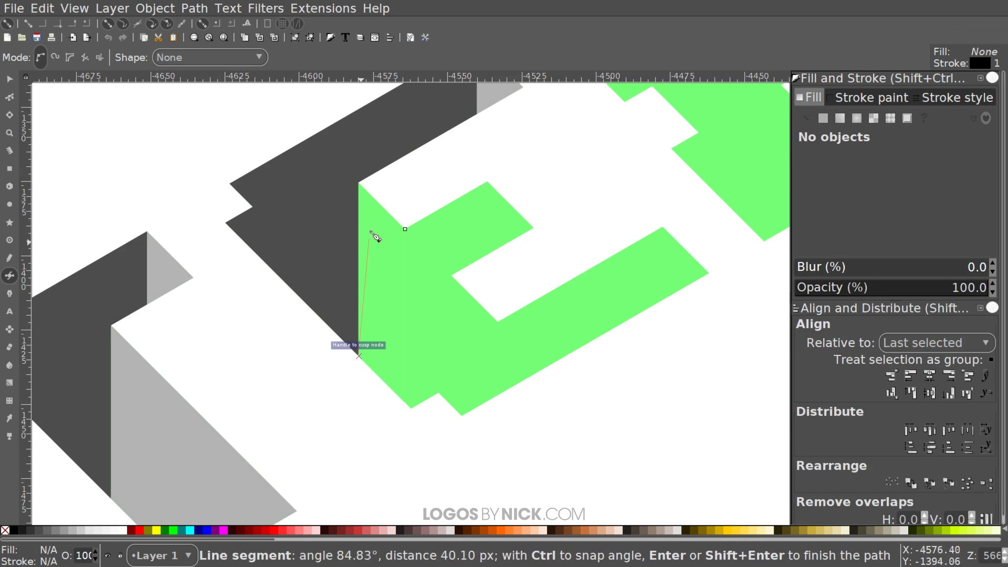
left_click(359, 181)
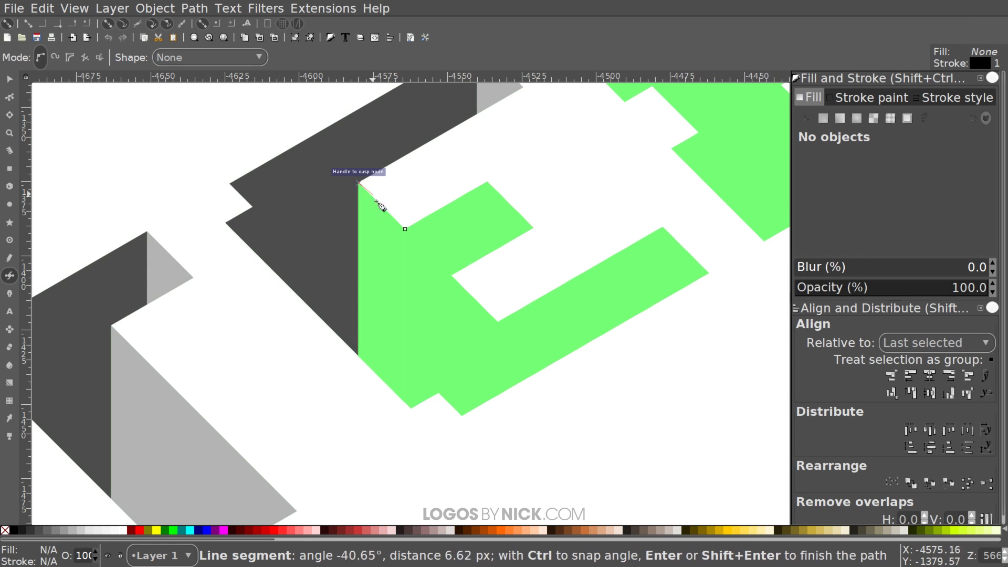
left_click(405, 229)
Fill the four-sided strip with the light grey (#b3b3b3) sampled from the upper arm's triangle and remove its stroke
left_click_drag(446, 216, 377, 290)
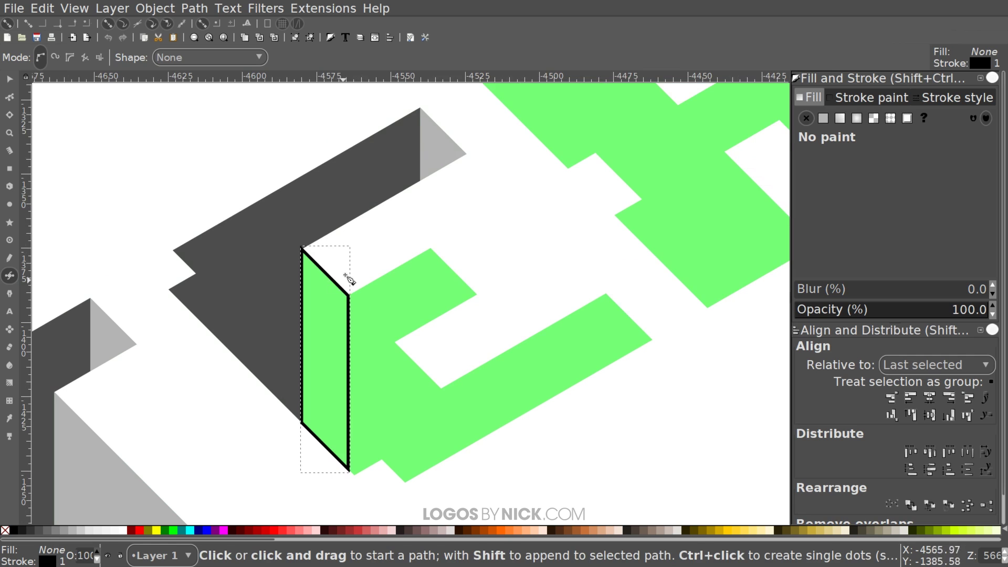
key("d")
left_click(450, 155)
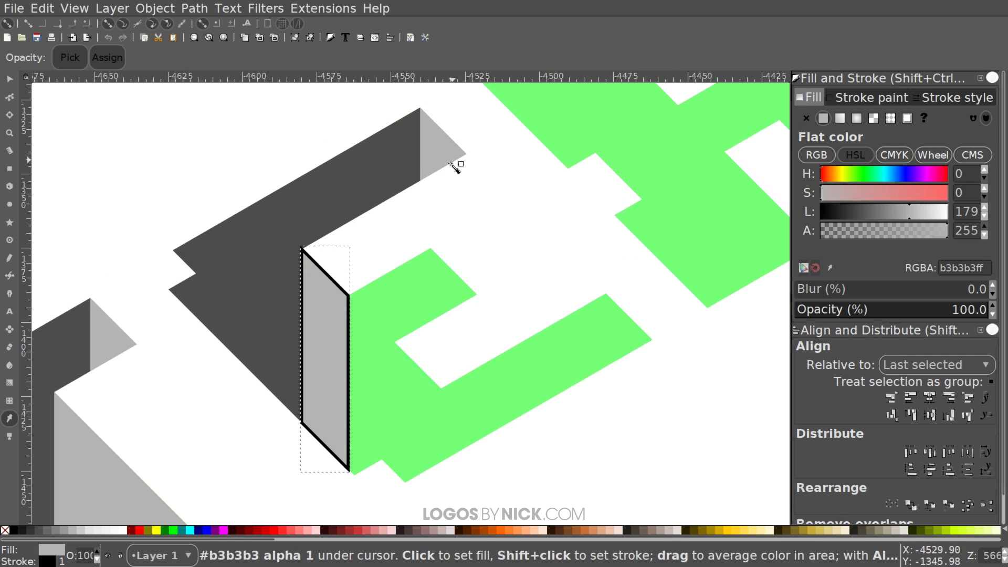
left_click(5, 532, "shift")
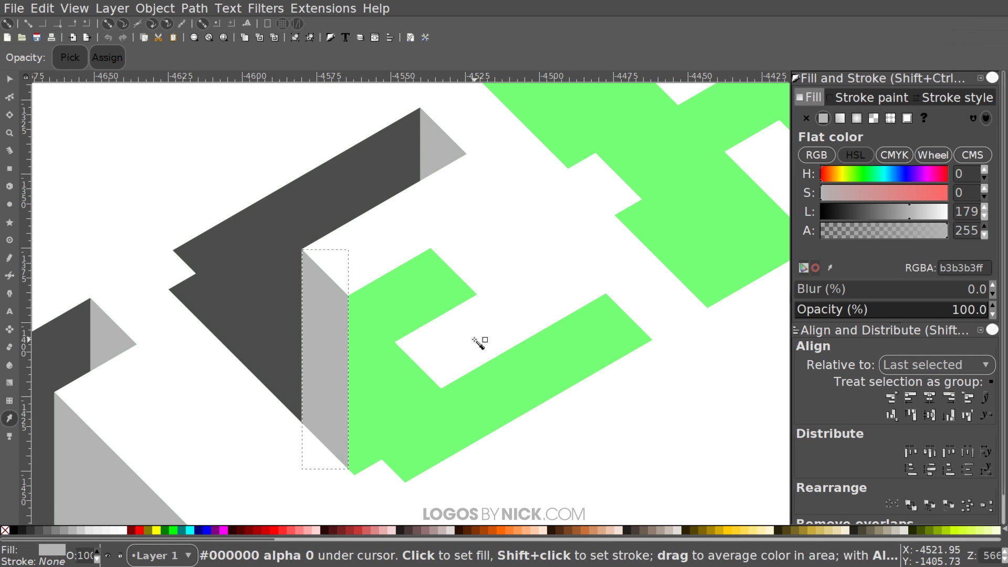
Trace a closed triangle at the end of the E's middle arm, with a vertical edge running from its upper corner
scroll(478, 342, "down", 4)
key("b")
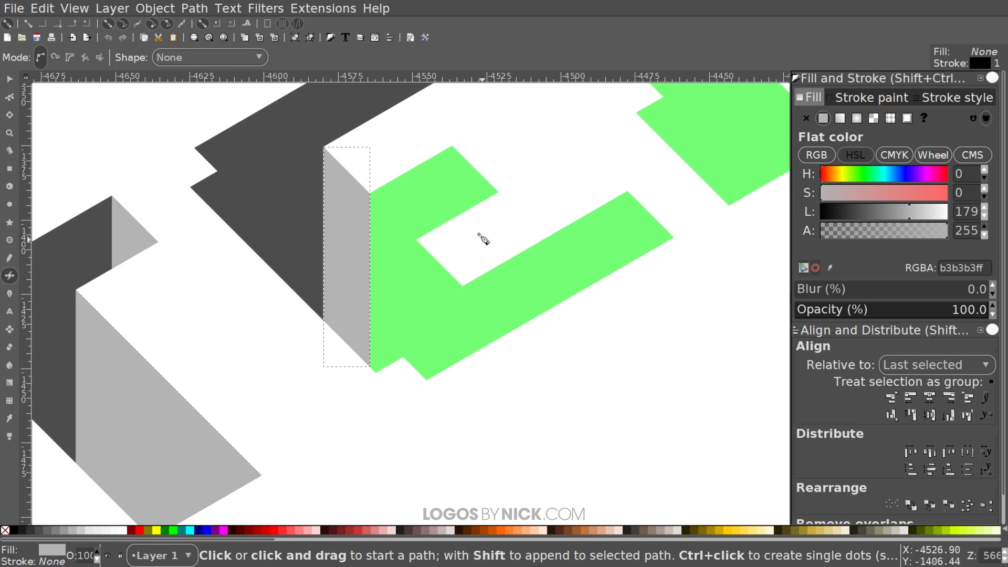
left_click(452, 145)
left_click(452, 219)
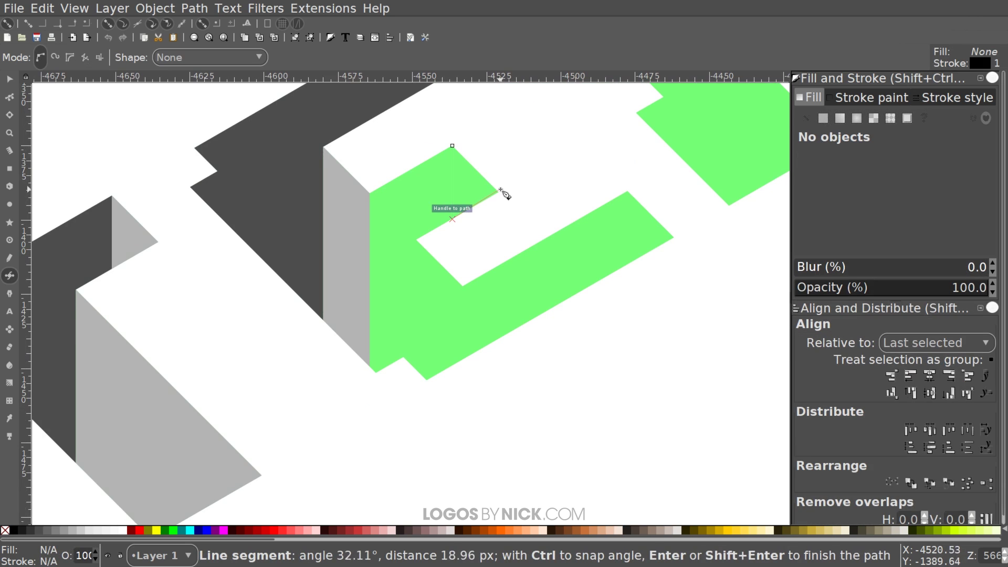
left_click(498, 191)
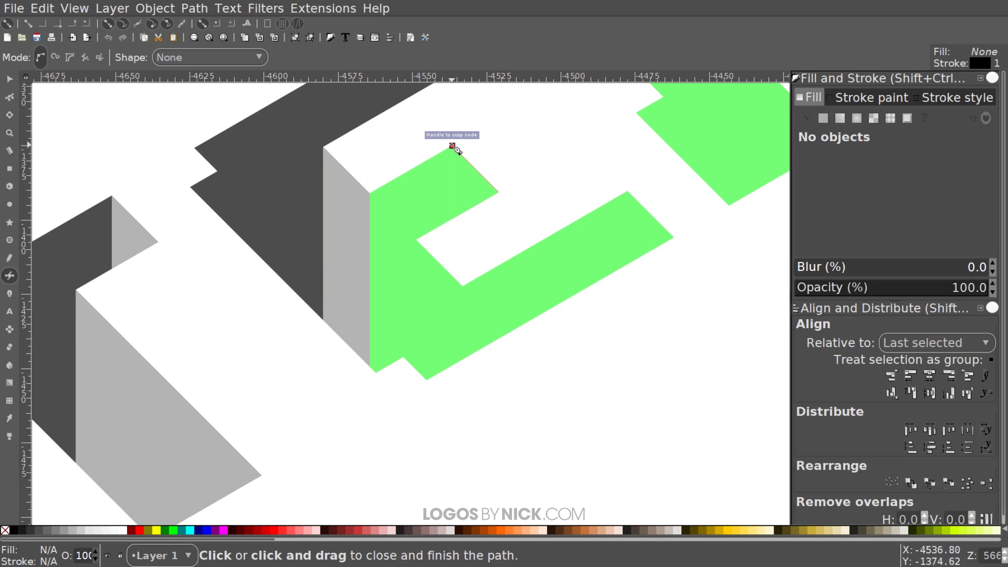
left_click(452, 145)
Fill the middle arm's triangle with the sampled light grey (#b3b3b3) and remove its stroke
scroll(439, 258, "up", 5)
scroll(439, 259, "right", 2)
key("d")
left_click(410, 165)
key("s")
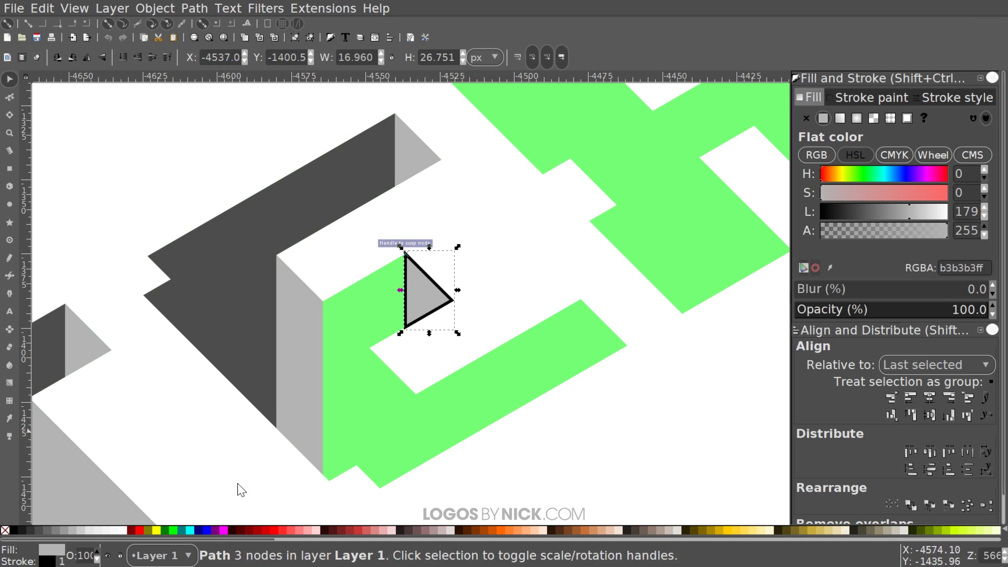
left_click(5, 530, "shift")
Trace the E's middle arm and the spine below it as a closed path, bounded by a vertical line from the lower inner corner
scroll(521, 318, "down", 2)
scroll(521, 318, "left", 2)
key("b")
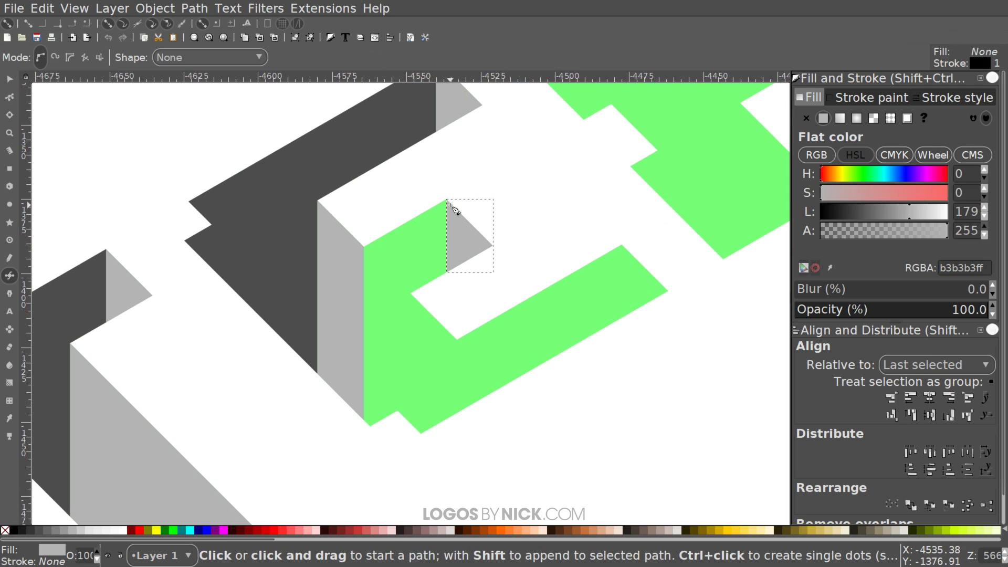
left_click(446, 199)
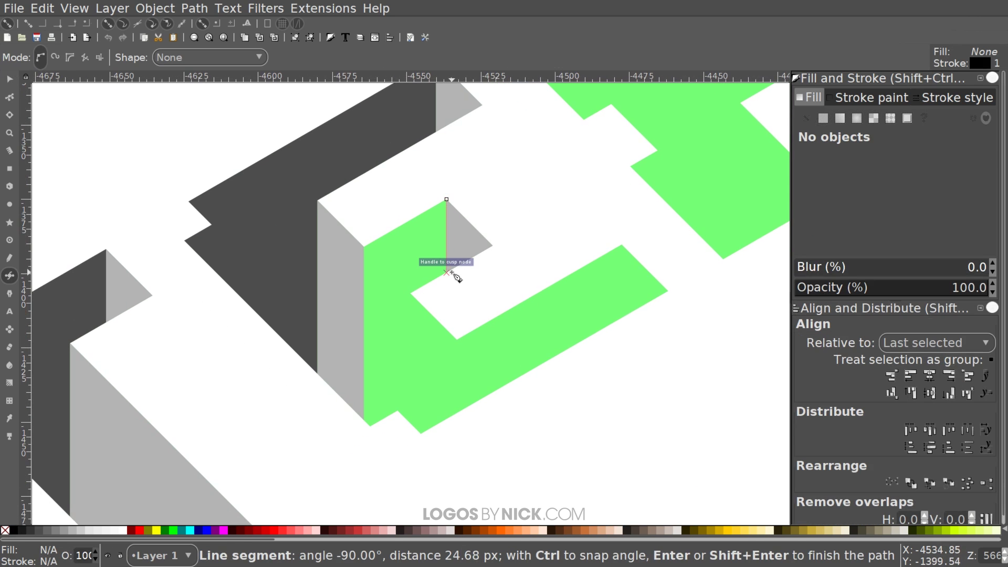
left_click(446, 272)
left_click(411, 294)
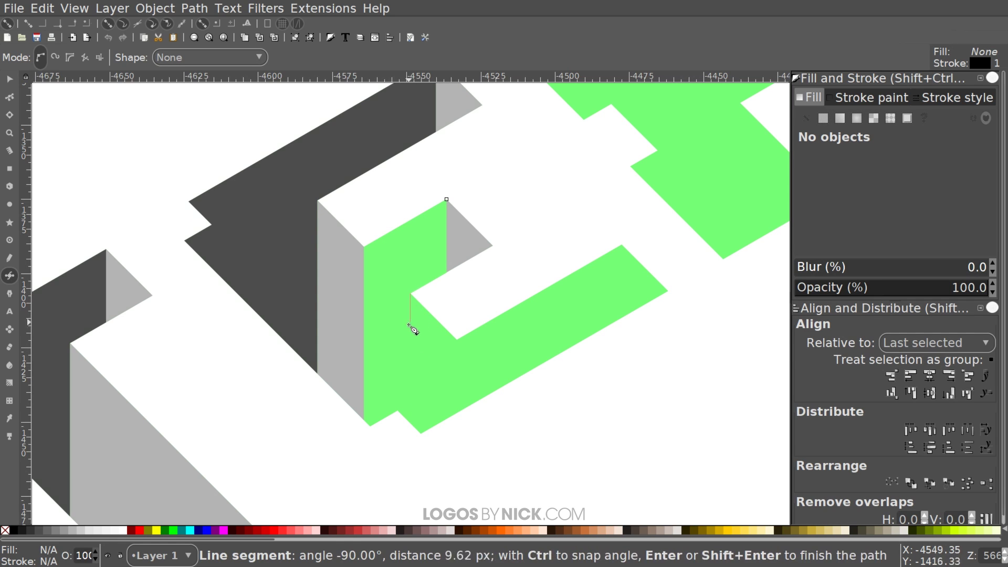
left_click(411, 423)
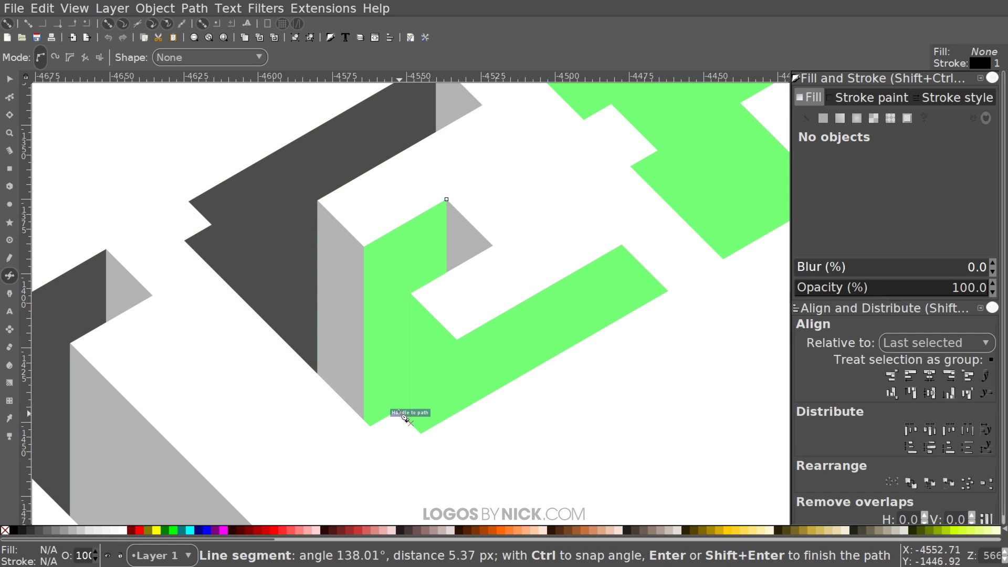
left_click(366, 425)
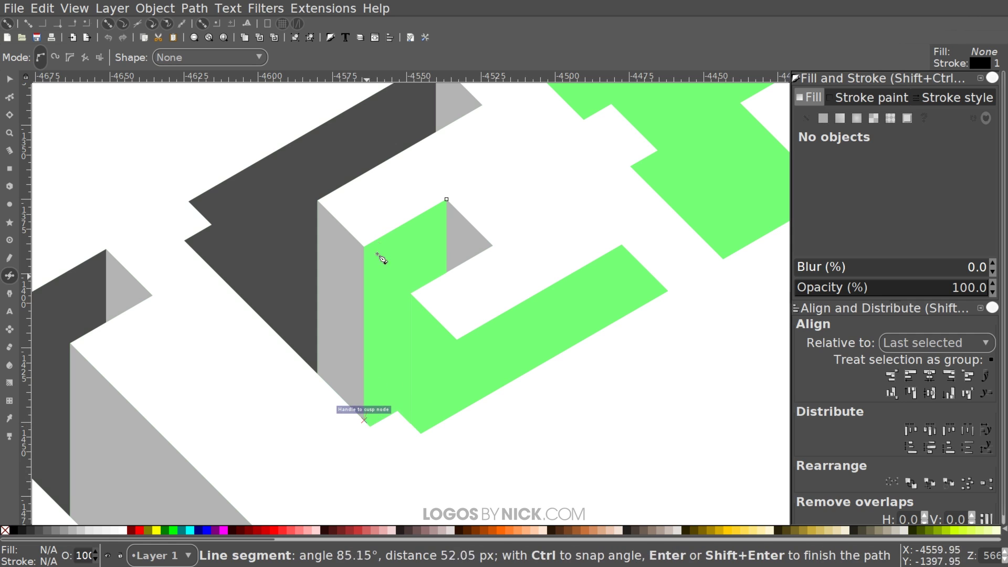
left_click(446, 199)
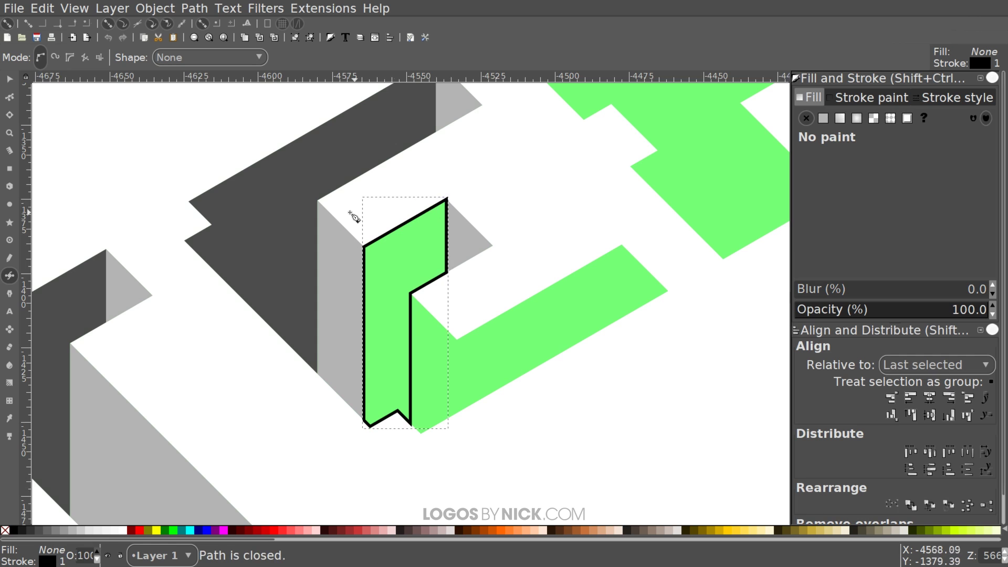
Fill the traced middle arm shape with the dark grey (#4d4d4d) sampled from the upper arm and remove its stroke
left_click_drag(340, 238, 307, 265)
key("d")
left_click(335, 164)
key("s")
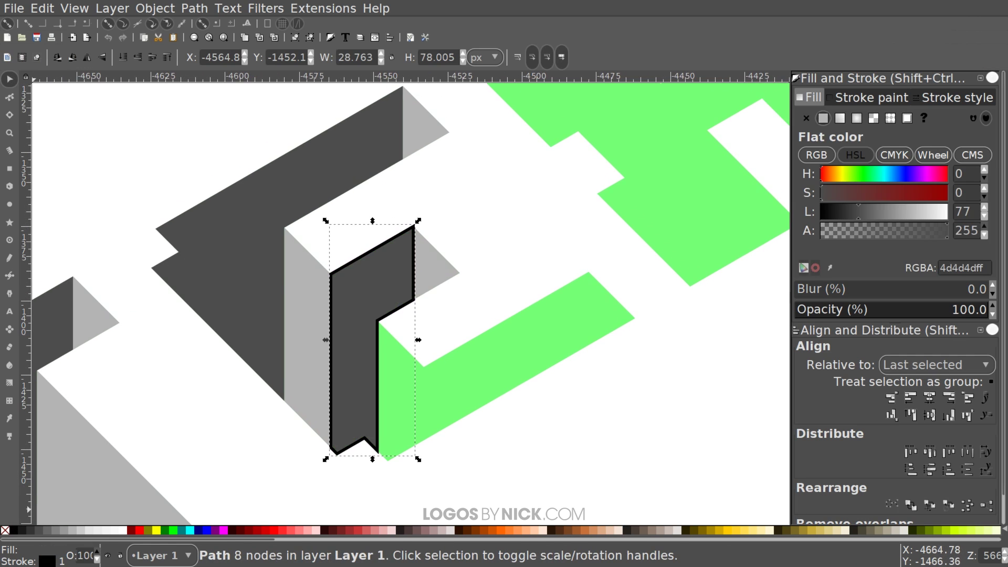
left_click(6, 530, "shift")
scroll(331, 393, "up", 2)
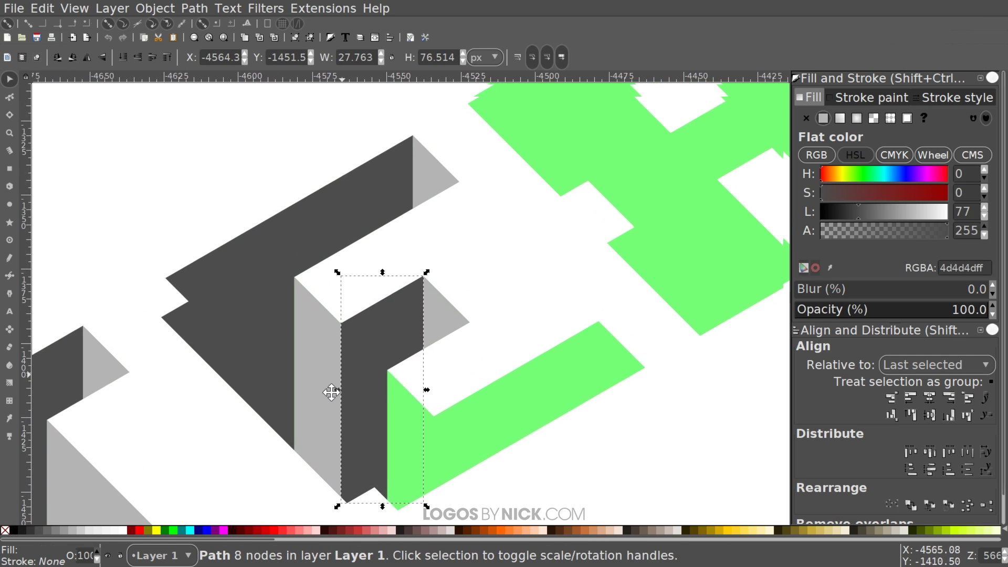
Trace the E's spine face beside the lower arm as a closed five-sided path, bounded by a vertical line from the inner corner
left_click_drag(331, 392, 373, 272)
key("b")
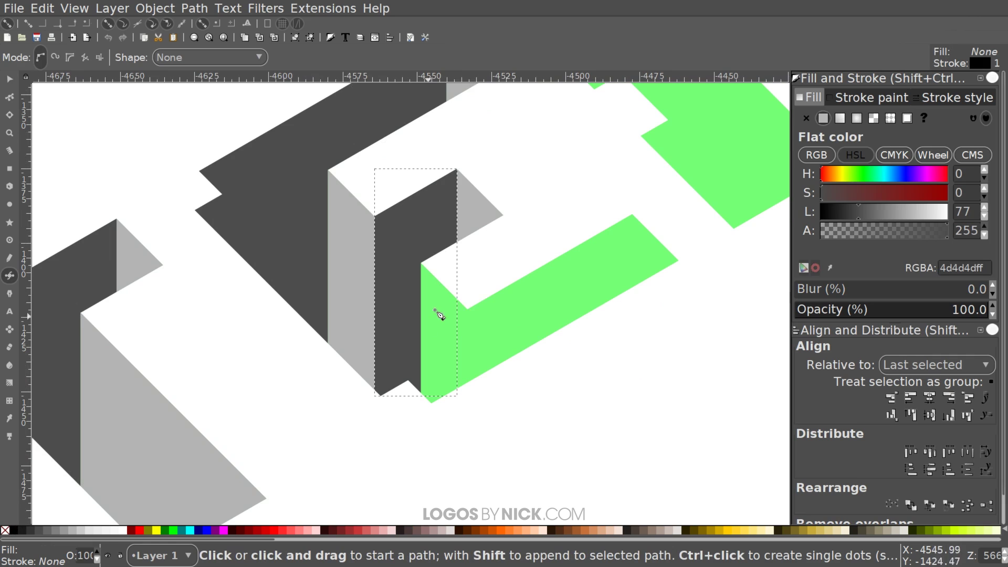
left_click(467, 310)
left_click(467, 382)
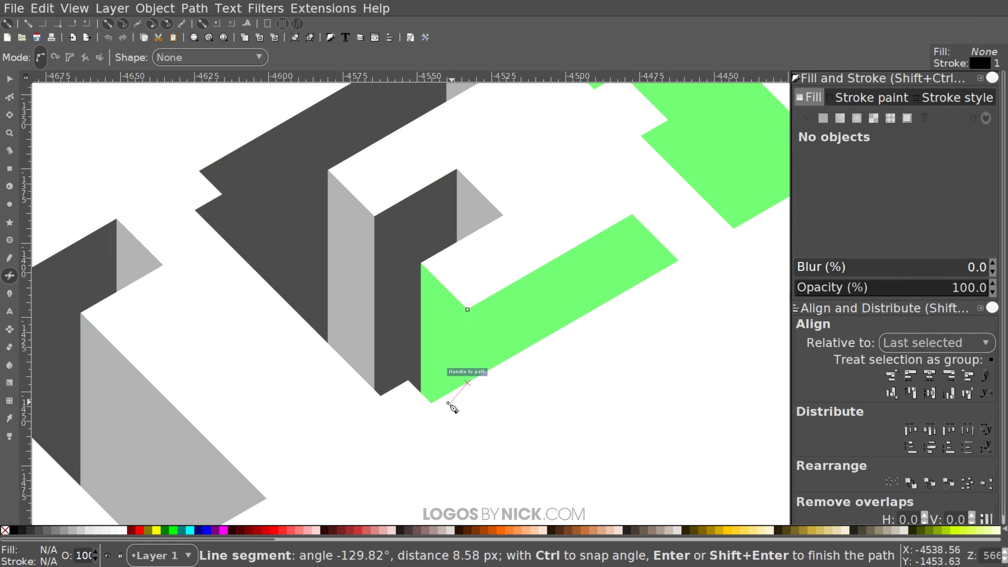
left_click(430, 403)
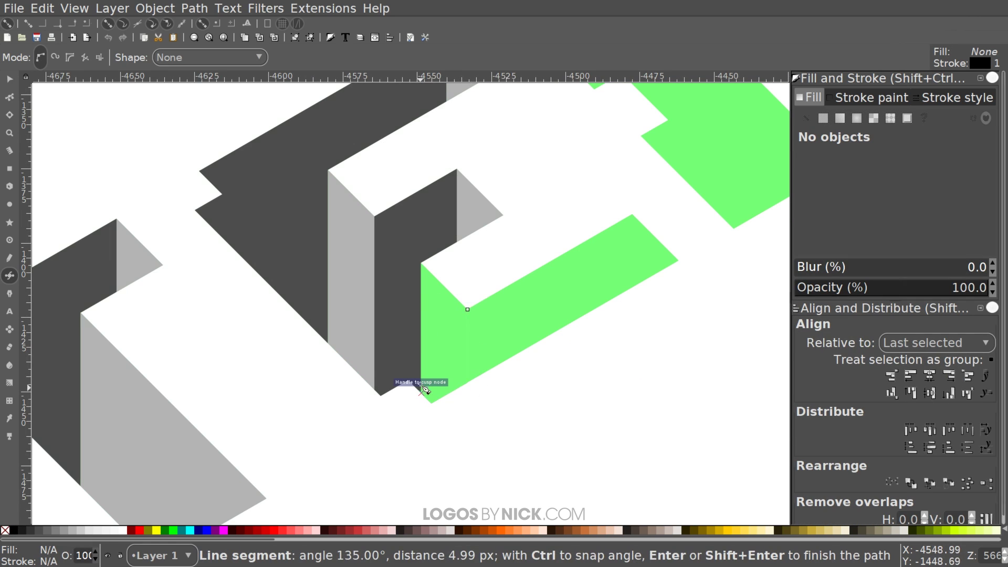
left_click(422, 391)
left_click(420, 262)
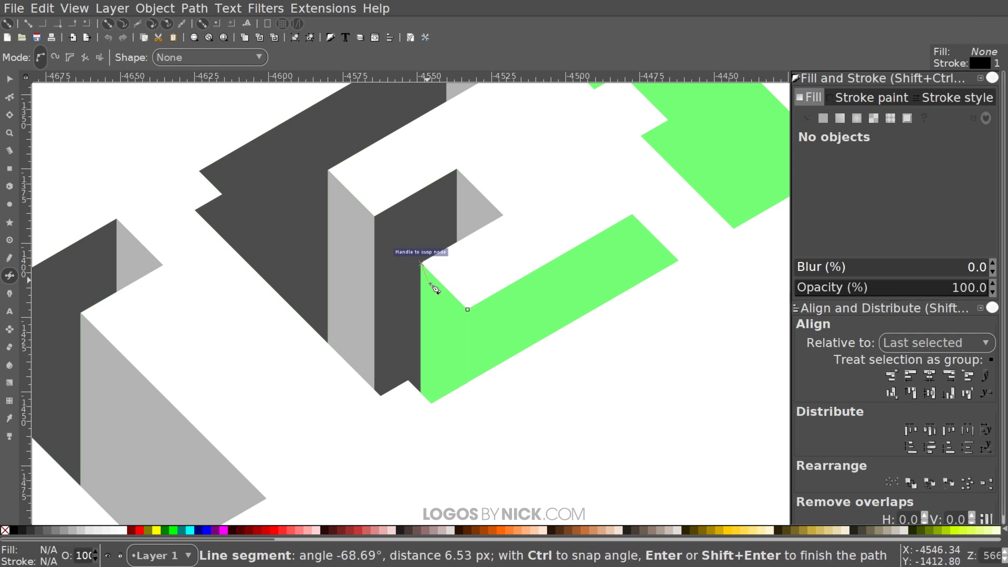
left_click(468, 309)
Fill the traced spine face with the light grey (#b3b3b3) sampled from the middle arm's triangle and remove its stroke
scroll(471, 263, "up", 2)
key("d")
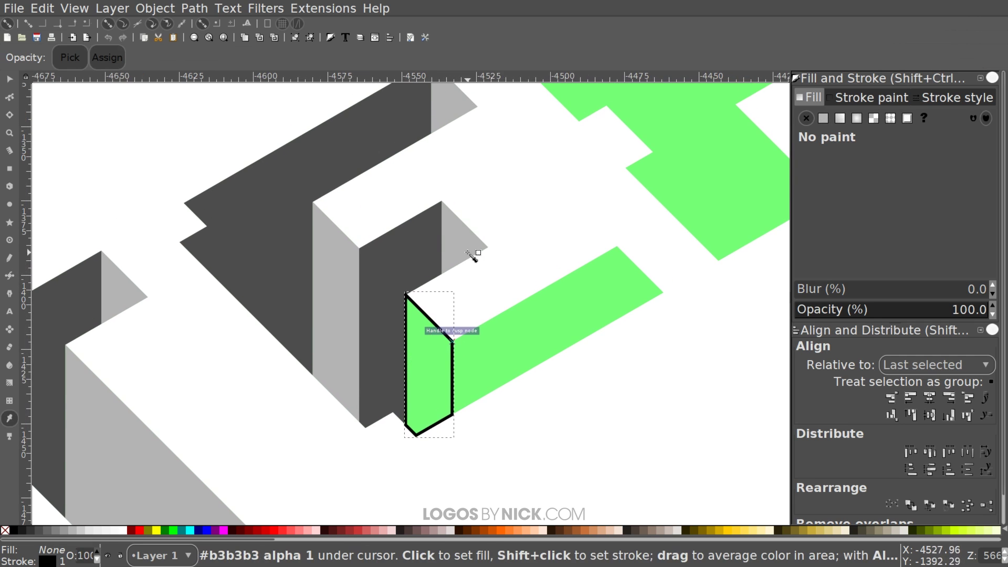
left_click(472, 255)
key("s")
left_click(4, 531, "shift")
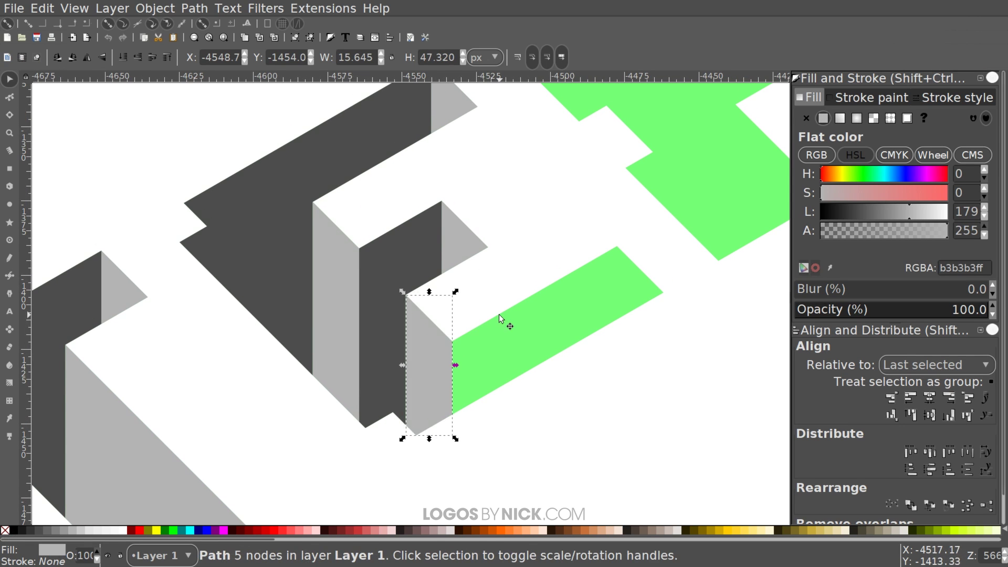
Trace a closed triangle at the end of the E's lower arm, with a vertical edge running from its upper corner
left_click_drag(499, 314, 383, 378)
left_click_drag(430, 399, 439, 351)
key("b")
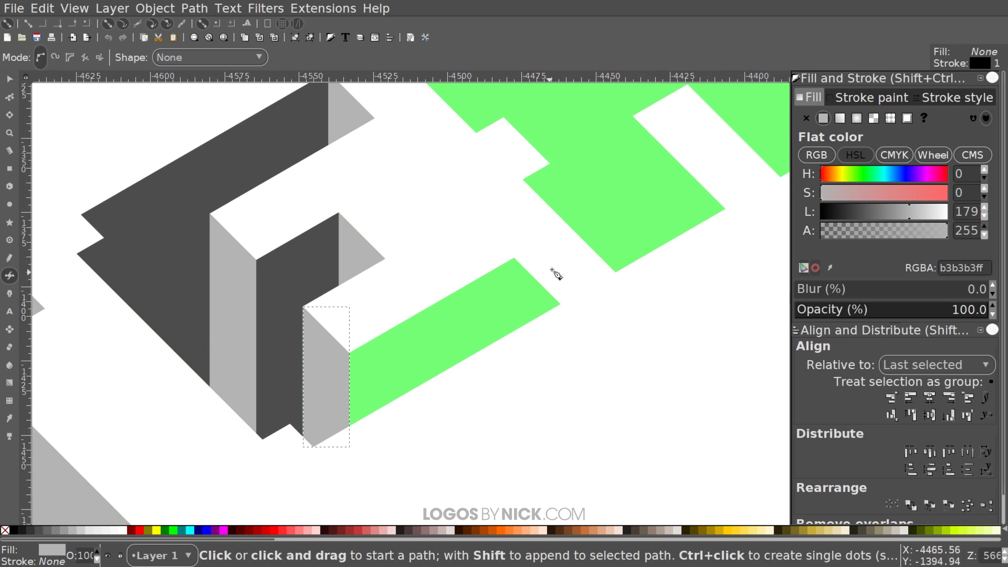
left_click(514, 258)
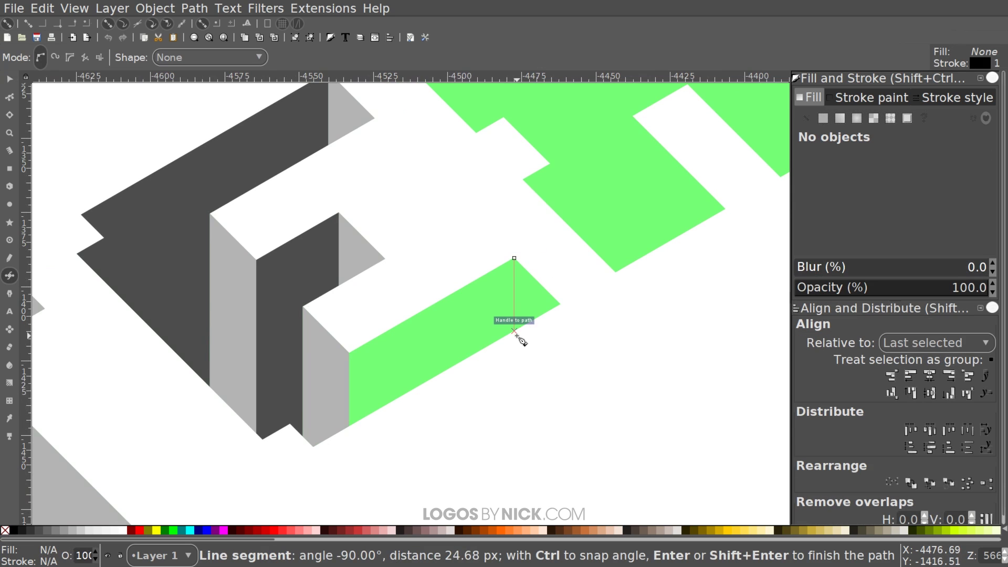
left_click(559, 304)
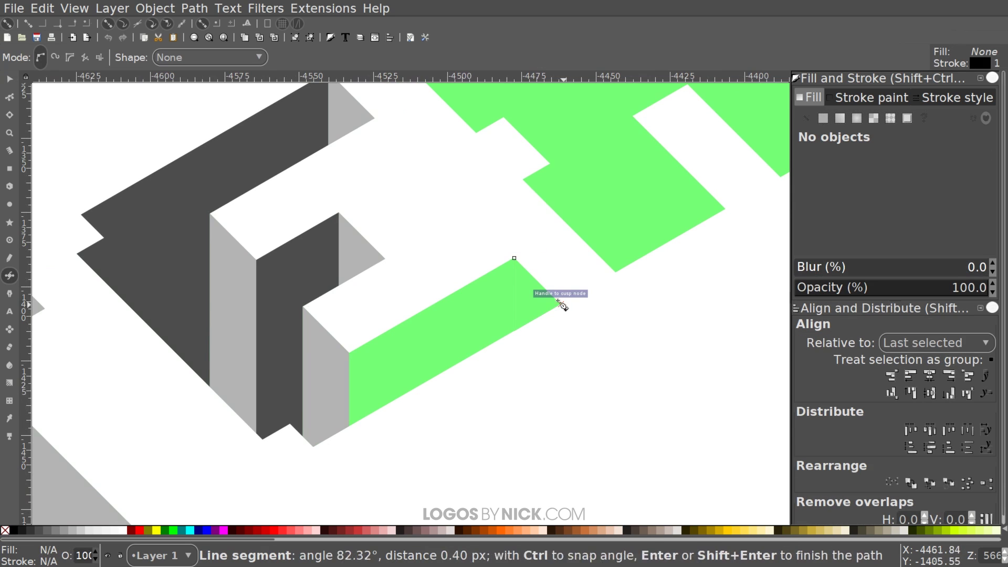
left_click(514, 258)
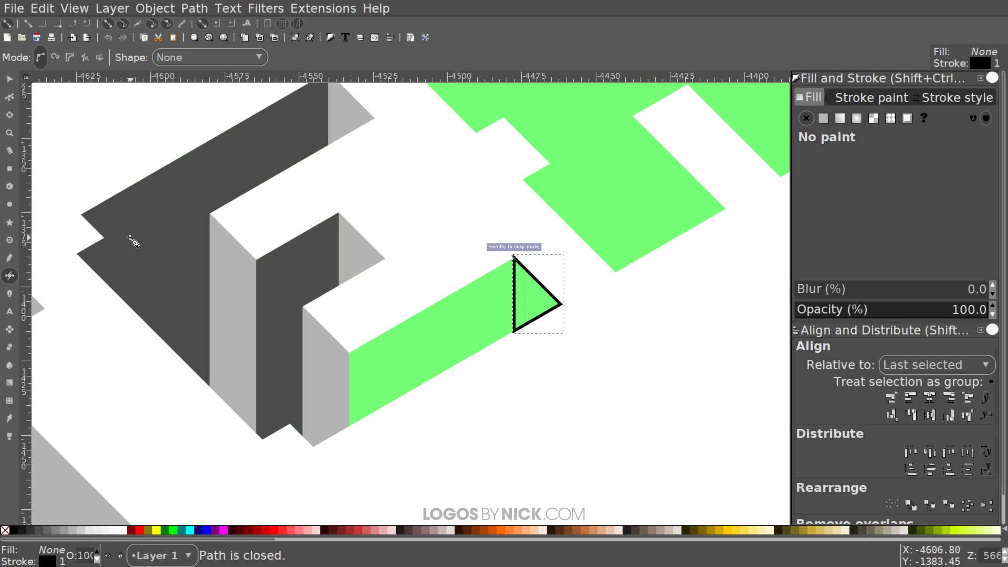
Fill the lower arm's end triangle with the sampled light grey (#b3b3b3) and remove its stroke
left_click_drag(491, 362, 570, 277)
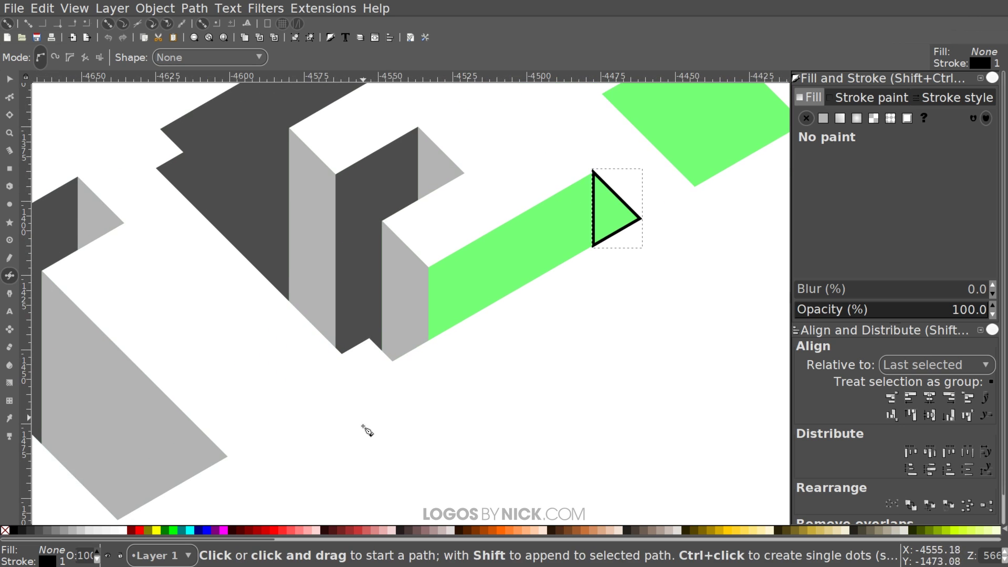
left_click_drag(573, 273, 527, 315)
key("d")
left_click(398, 209)
key("s")
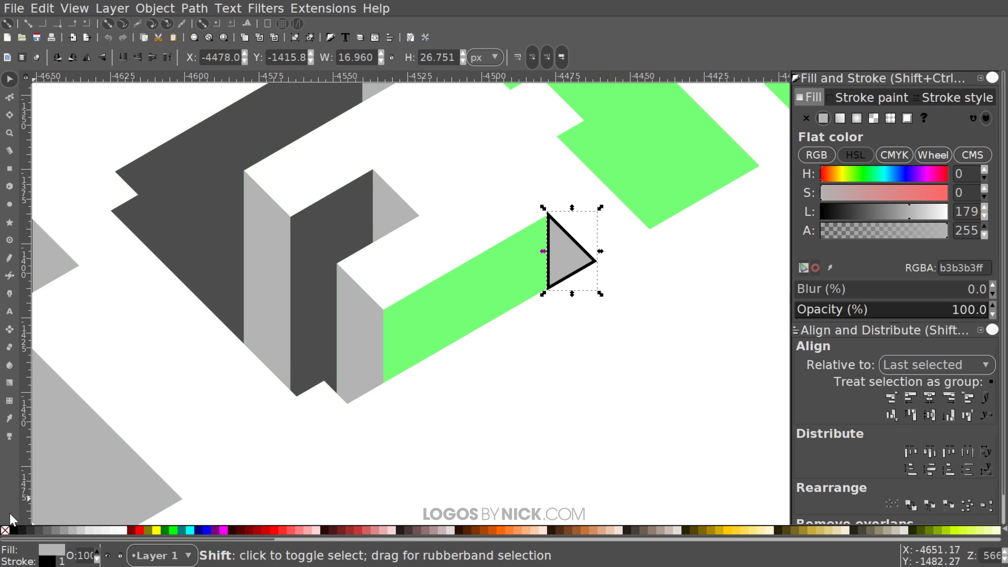
left_click(5, 530, "shift")
Trace the remaining green face of the E's lower arm as a closed four-sided path between the two light grey faces
scroll(530, 314, "down", 1)
scroll(530, 315, "left", 1)
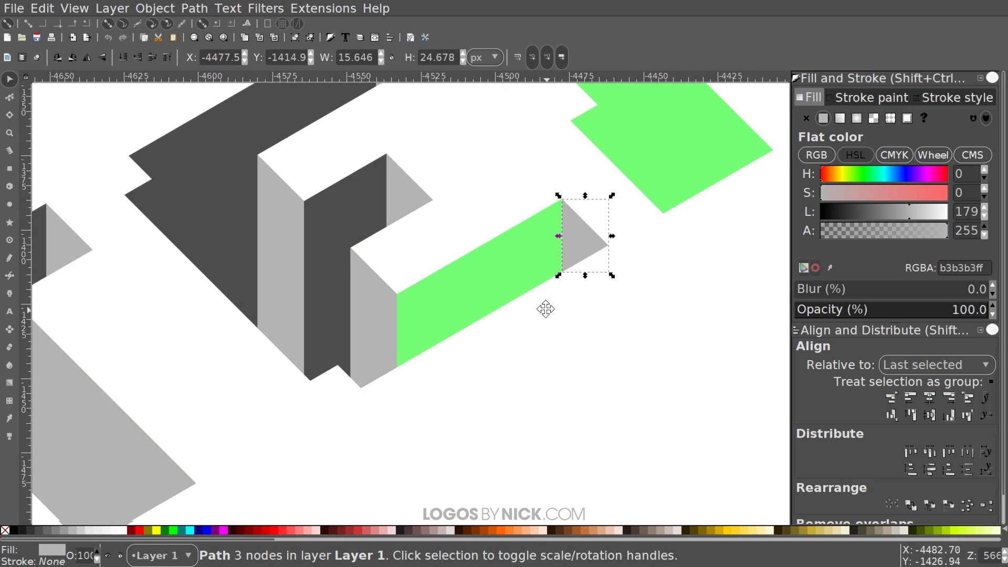
key("b")
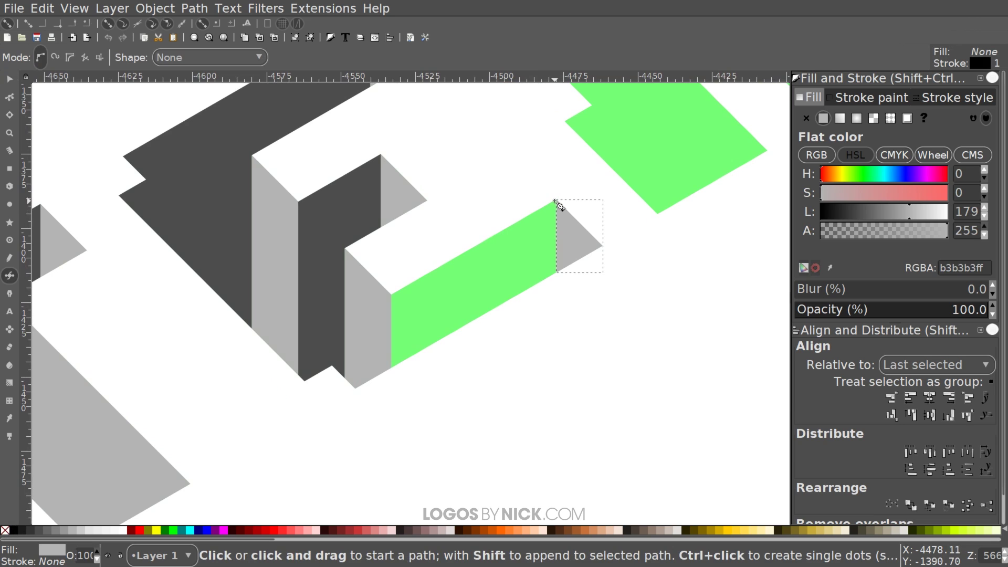
left_click(556, 200)
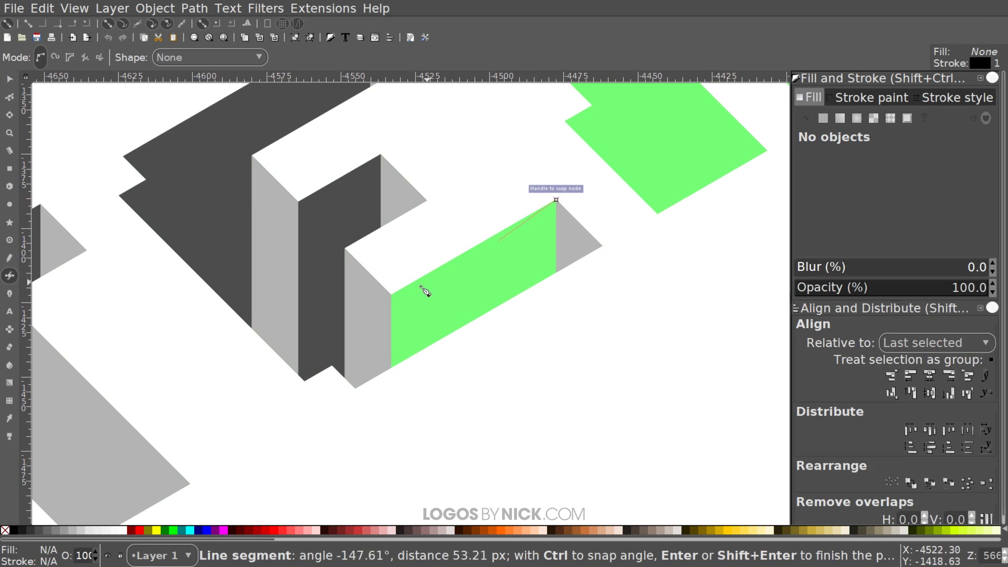
left_click(394, 293)
left_click(391, 367)
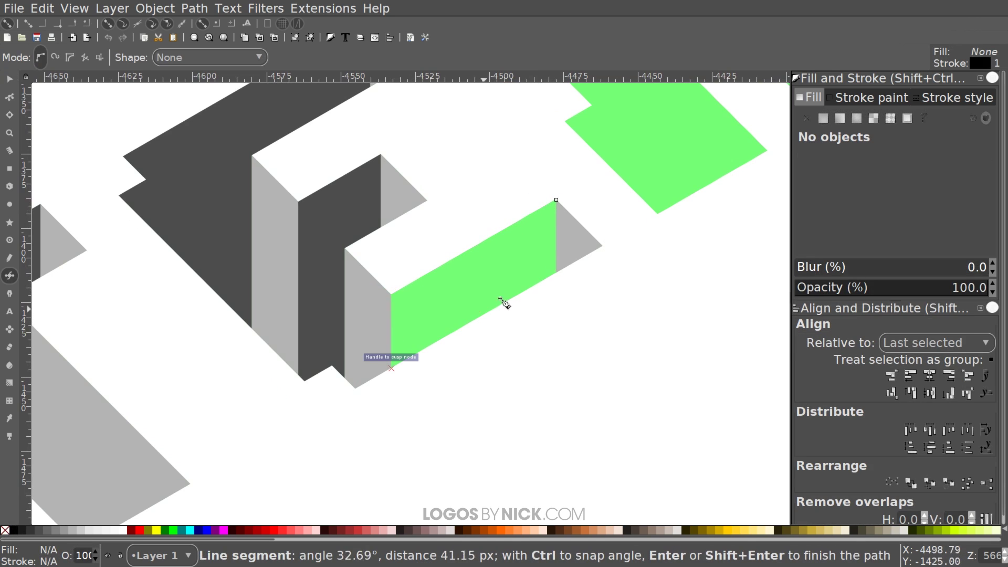
left_click(556, 273)
left_click(556, 200)
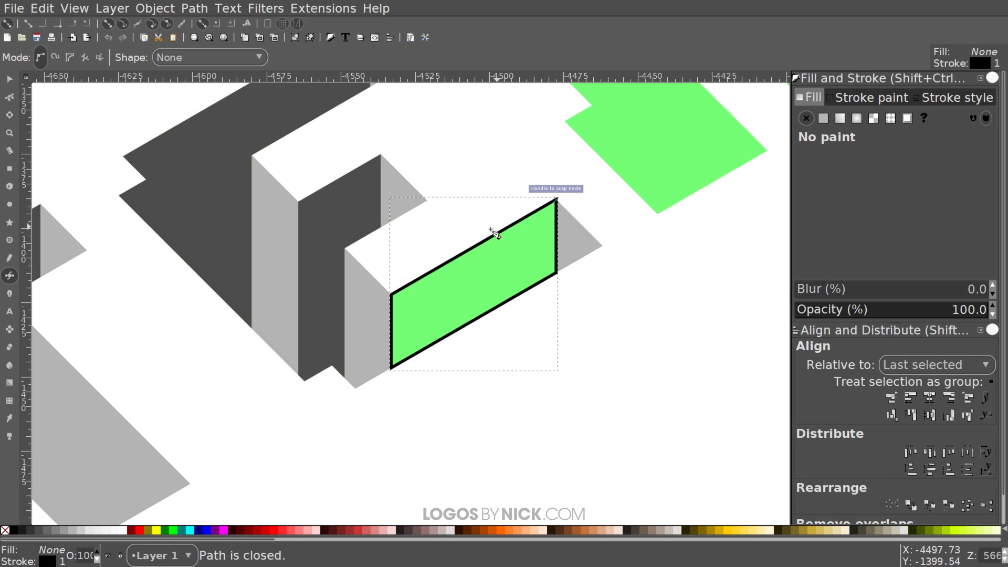
Fill the lower arm's four-sided face with the sampled dark grey (#4d4d4d), remove its stroke and deselect it
key("d")
left_click(371, 209)
key("s")
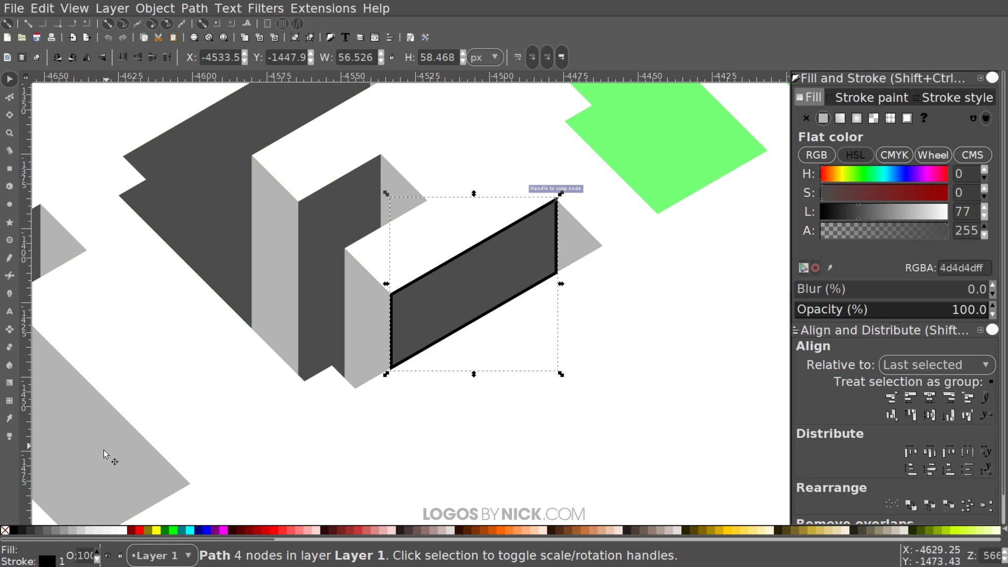
left_click(6, 529, "shift")
scroll(445, 341, "down", 3)
scroll(438, 339, "down", 2)
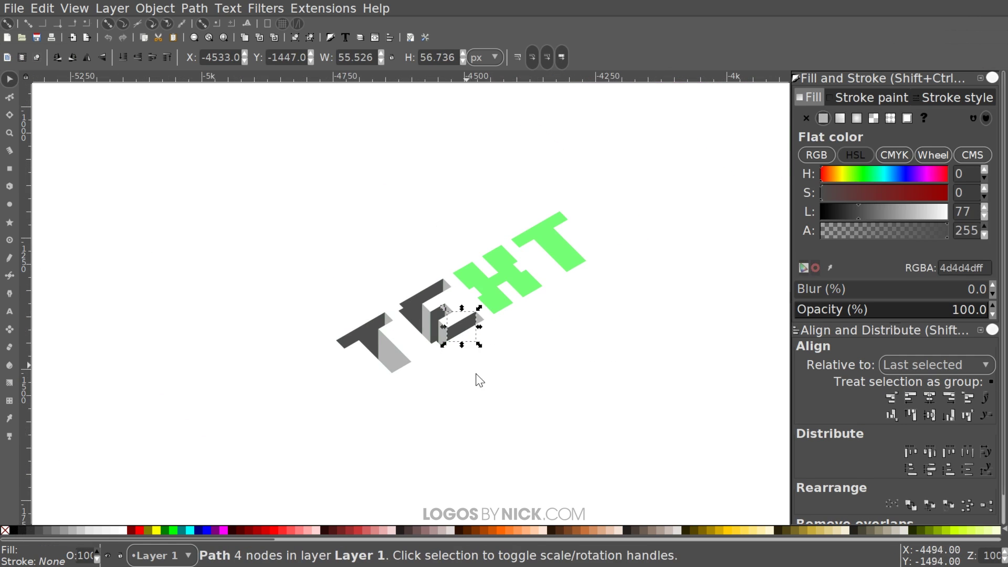
left_click(481, 378)
Trace the outer part of the X's upper-left arm, bounded by a vertical line from its top corner, and shade it dark grey
scroll(483, 378, "down", 2)
left_click_drag(484, 378, 441, 371)
scroll(441, 371, "up", 3)
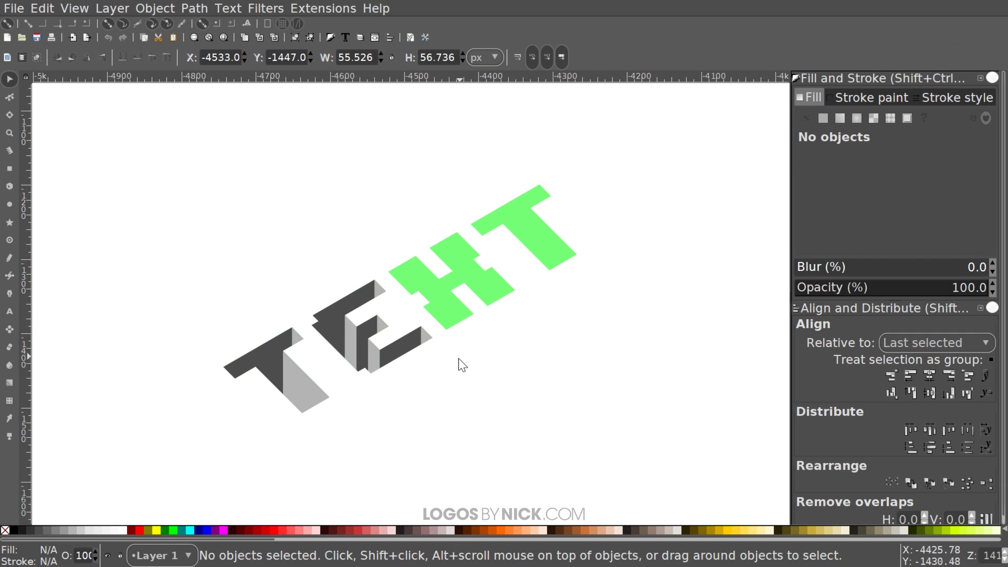
scroll(386, 372, "up", 1)
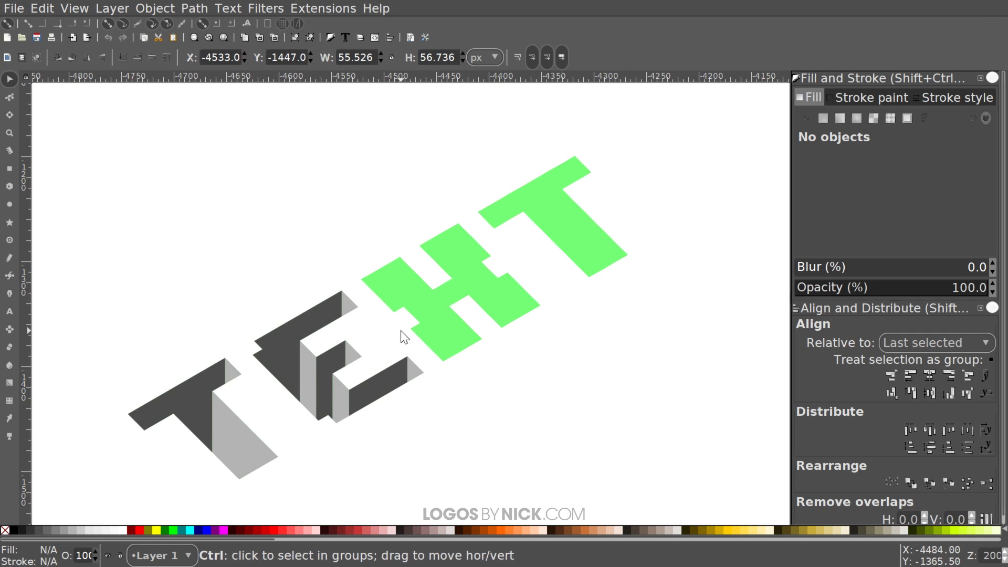
scroll(379, 329, "up", 3)
key("b")
left_click(439, 127)
left_click(439, 274)
left_click(421, 283)
left_click(329, 190)
left_click(439, 127)
key("d")
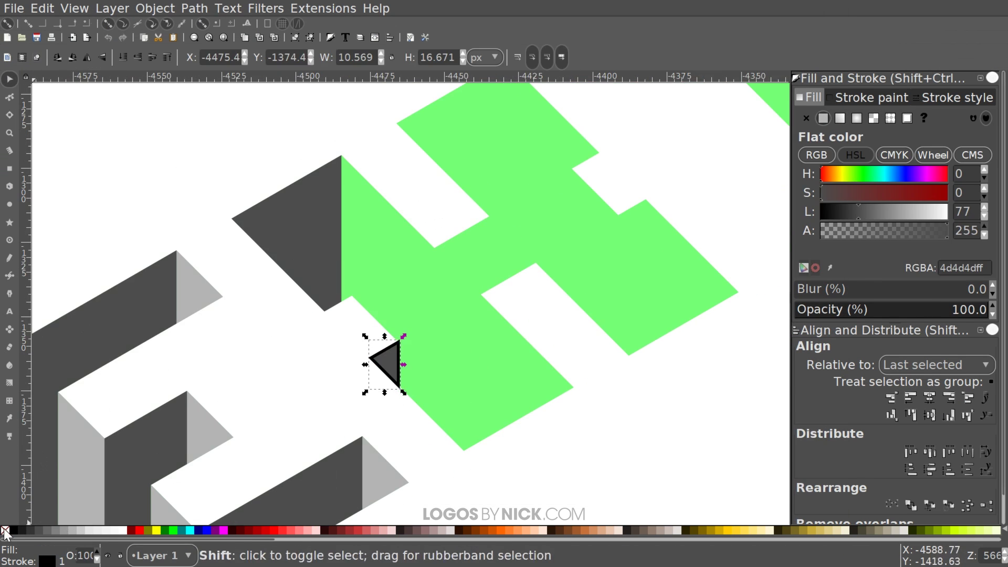
Trace the X's adjoining face between the arm's top corner and the inner notch, and fill it with the sampled light grey (#b3b3b3)
key("b")
left_click(503, 169)
left_click(468, 264)
left_click(421, 217)
left_click(411, 224)
left_click(405, 218)
left_click(497, 311)
key("d")
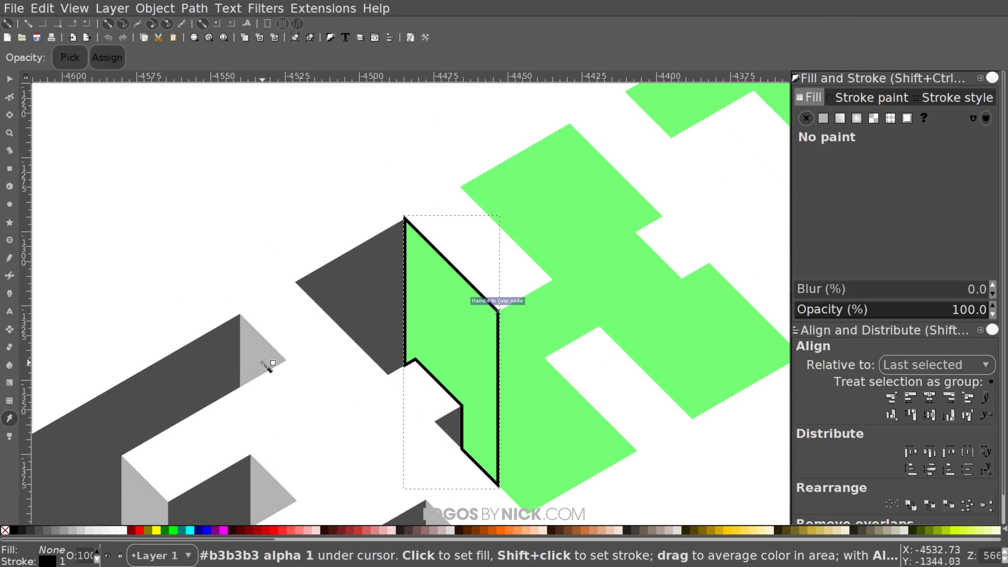
left_click(268, 367)
Trace the tall central face of the X between vertical edges, fill it with dark grey (#4d4d4d) and remove its stroke
key("b")
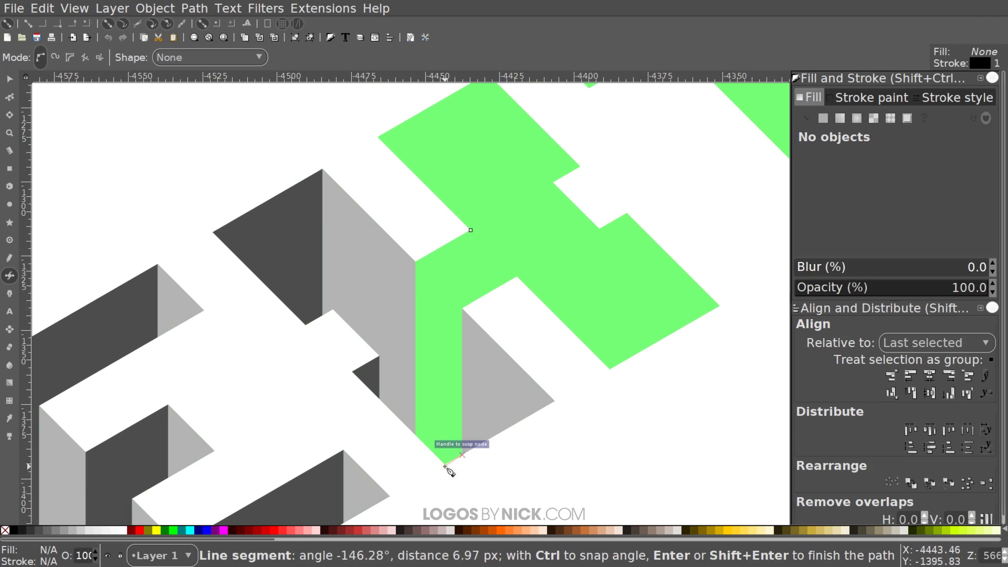
left_click(444, 464)
left_click(415, 434)
left_click(415, 261)
left_click(471, 230)
key("s")
left_click(38, 530)
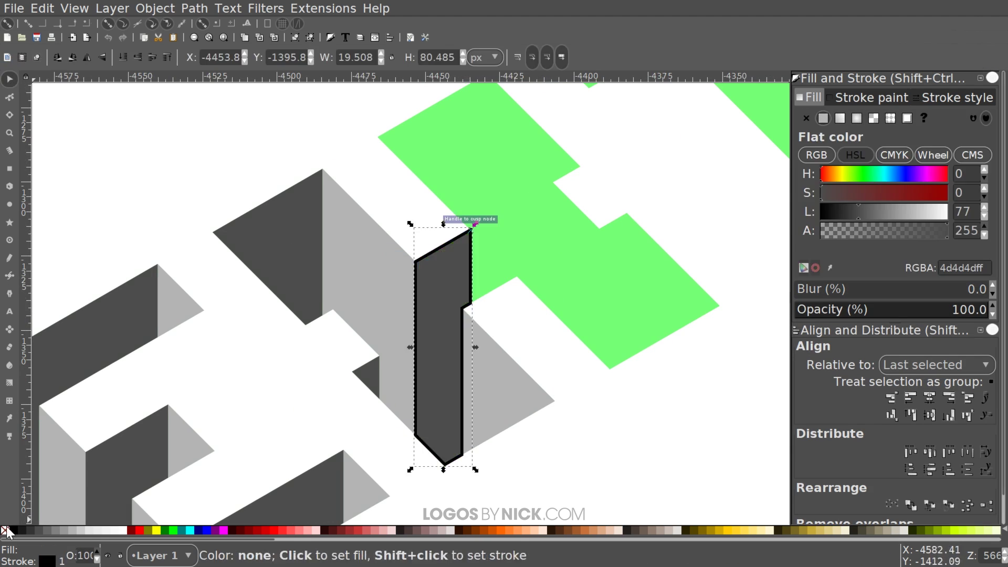
left_click(4, 530, "shift")
Trace the X's face running down from the upper-right arm's top corner, fill it with light grey (#b3b3b3) and remove its stroke
key("b")
left_click(489, 305)
left_click(489, 87)
left_click(582, 179)
left_click(555, 195)
key("s")
left_click(72, 529)
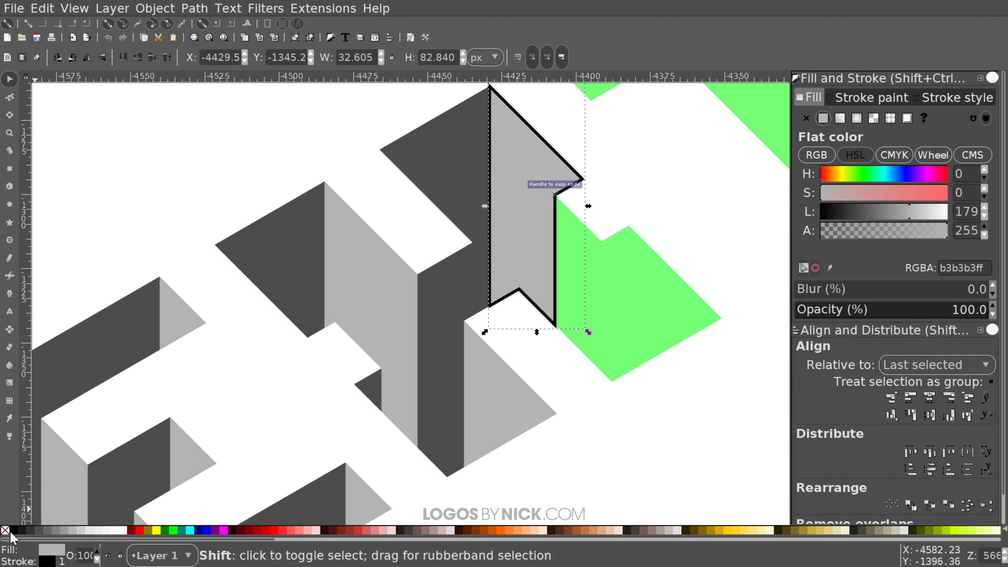
left_click(5, 530, "shift")
Trace the narrow vertical face on the X's right arm and shade it dark grey
key("b")
left_click(454, 217)
left_click(482, 201)
left_click(464, 358)
left_click(454, 347)
left_click(39, 530)
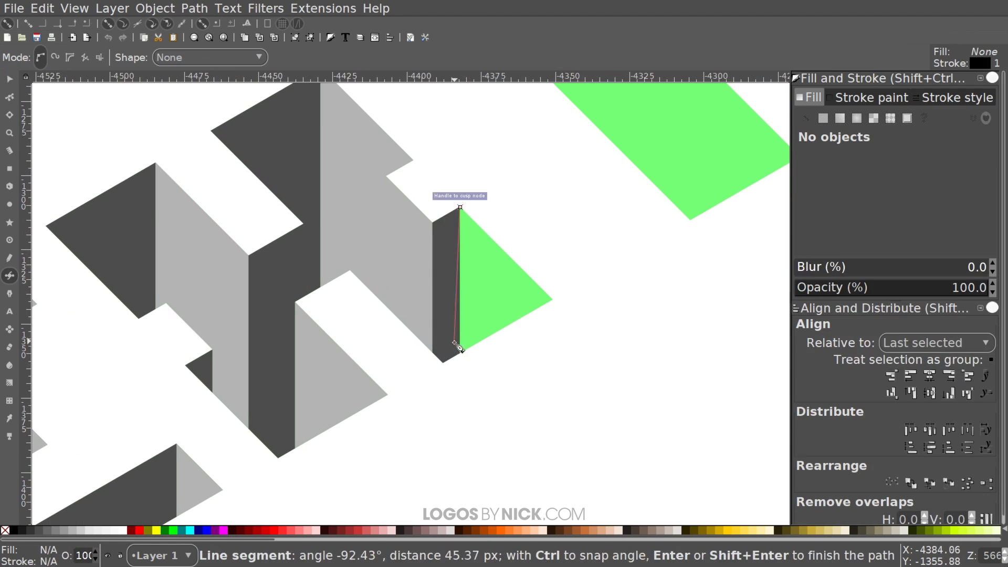
Trace the remaining green triangle at the end of the X's right arm, shade it light grey and deselect it
left_click(551, 299)
scroll(669, 278, "down", 3)
left_click(599, 345)
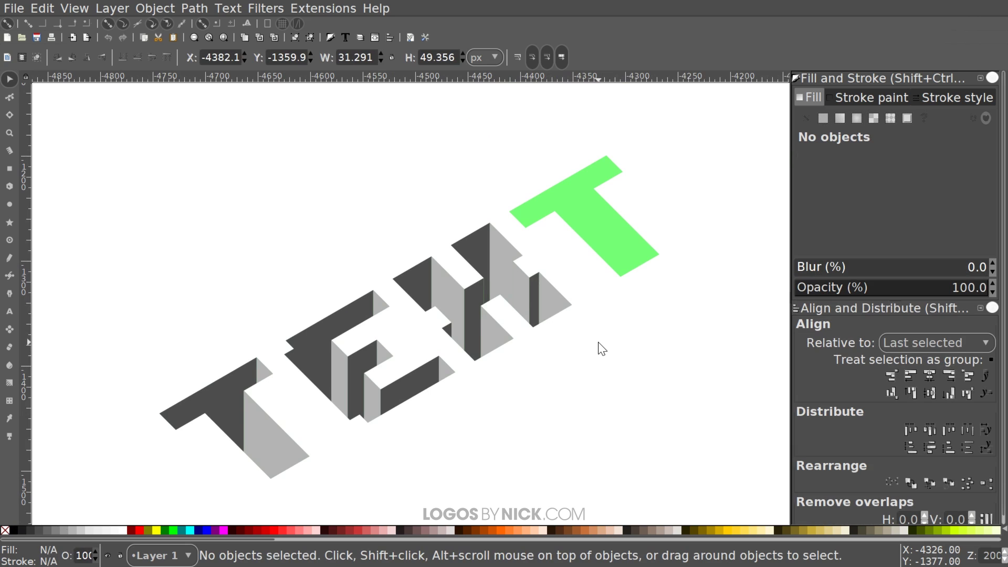
Duplicate the light grey triangle of the first T and snap the copy onto the matching corner of the last T
left_click_drag(455, 276, 402, 276)
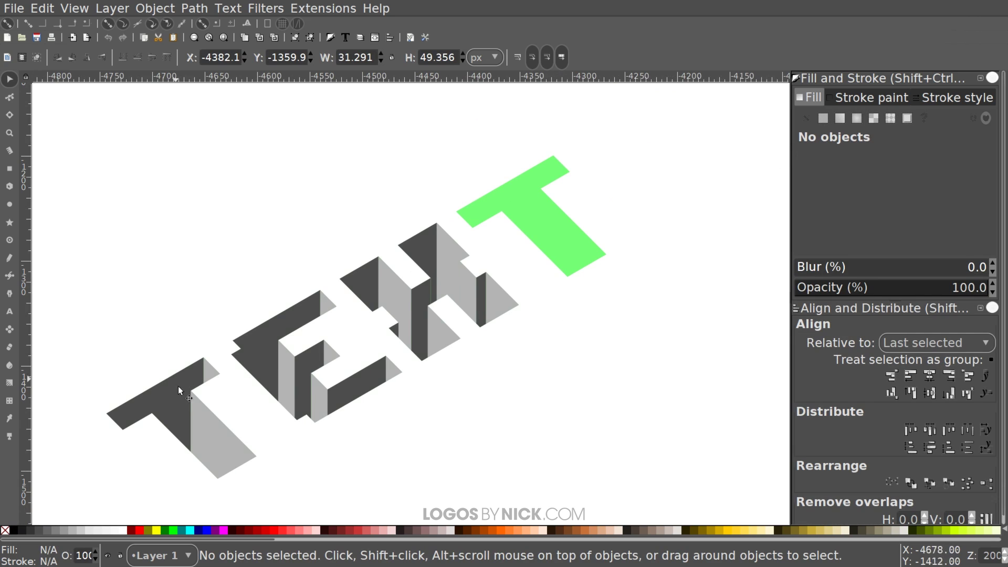
left_click_drag(422, 320, 433, 308)
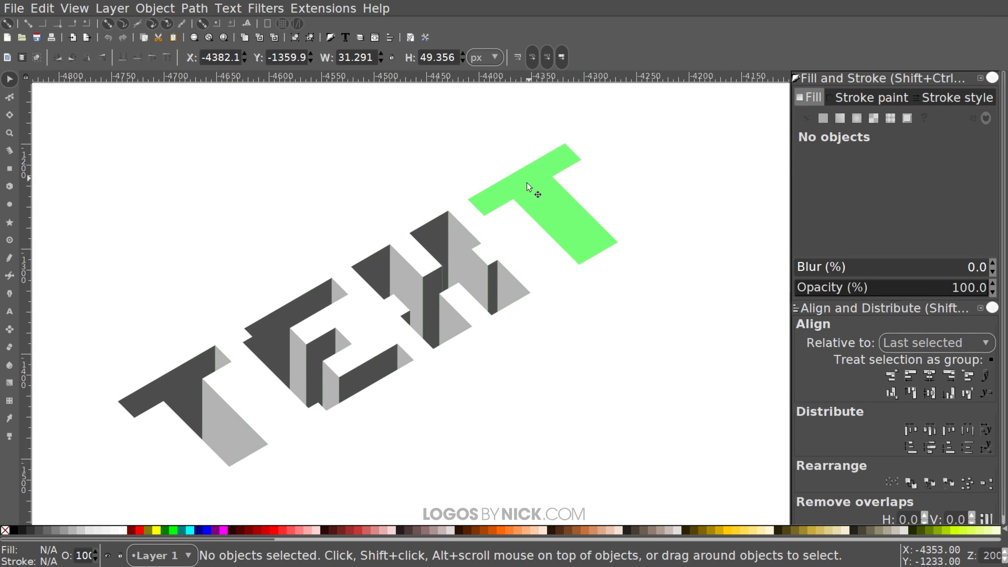
left_click(217, 363)
left_click(225, 414)
left_click(240, 368)
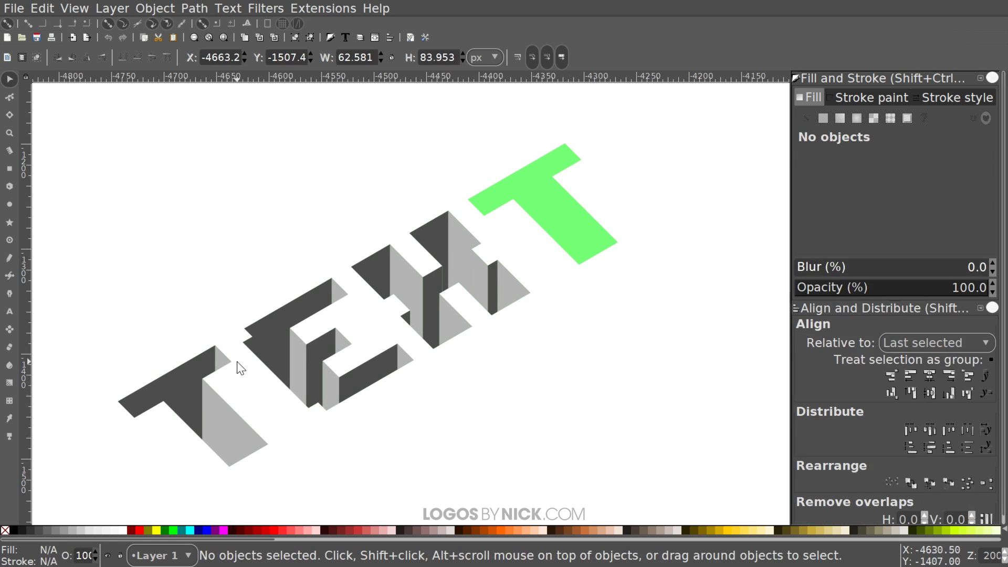
left_click(220, 363)
left_click(225, 364, "ctrl")
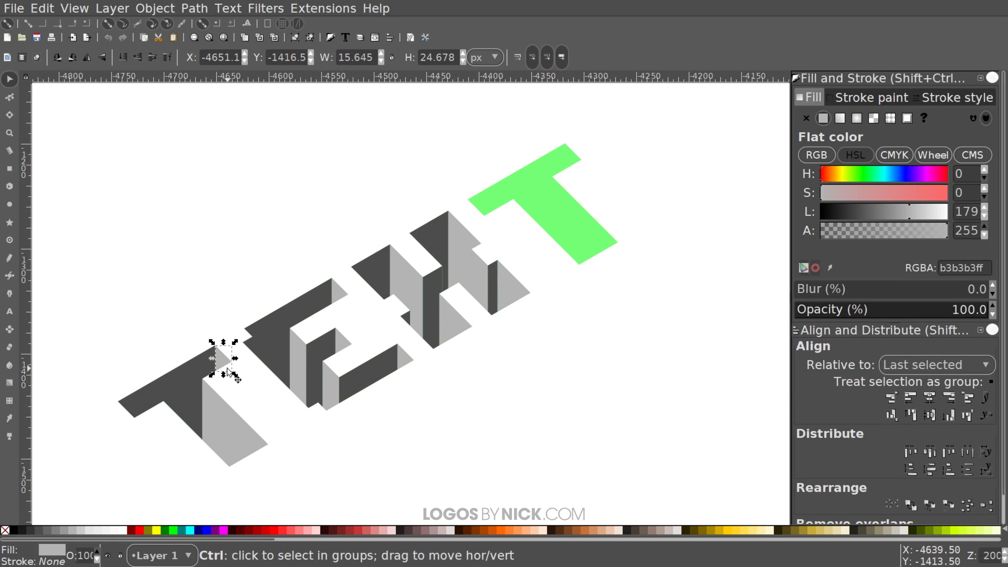
left_click_drag(225, 361, 572, 161)
Duplicate the first T's dark face and light grey stem face, and snap the copies onto the last T
left_click(196, 386, "ctrl")
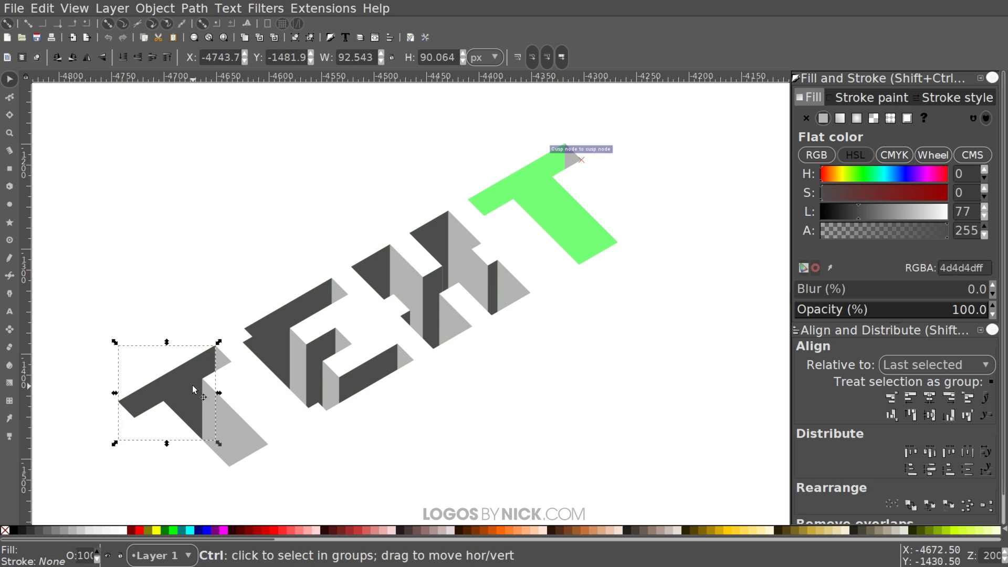
left_click_drag(195, 386, 540, 175)
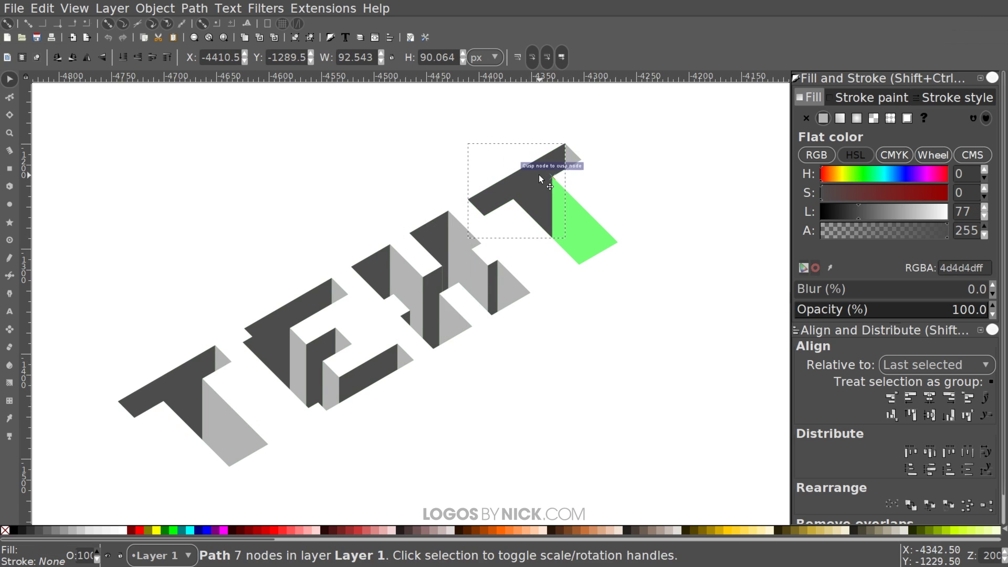
left_click(216, 446, "ctrl")
left_click_drag(216, 446, 584, 218)
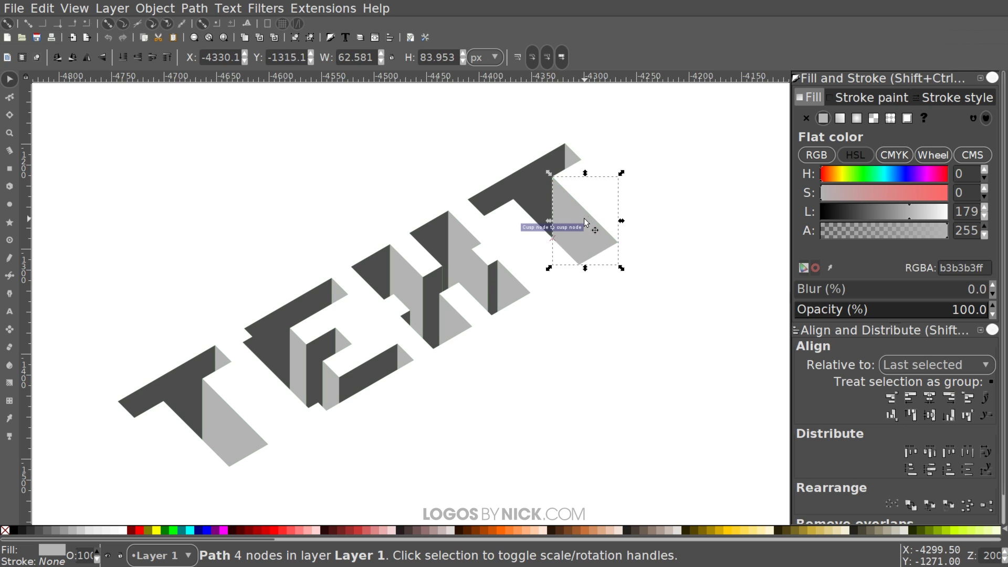
left_click(666, 277)
left_click_drag(623, 276, 462, 393)
scroll(467, 378, "down", 1)
left_click_drag(475, 358, 591, 255)
scroll(574, 213, "up", 6)
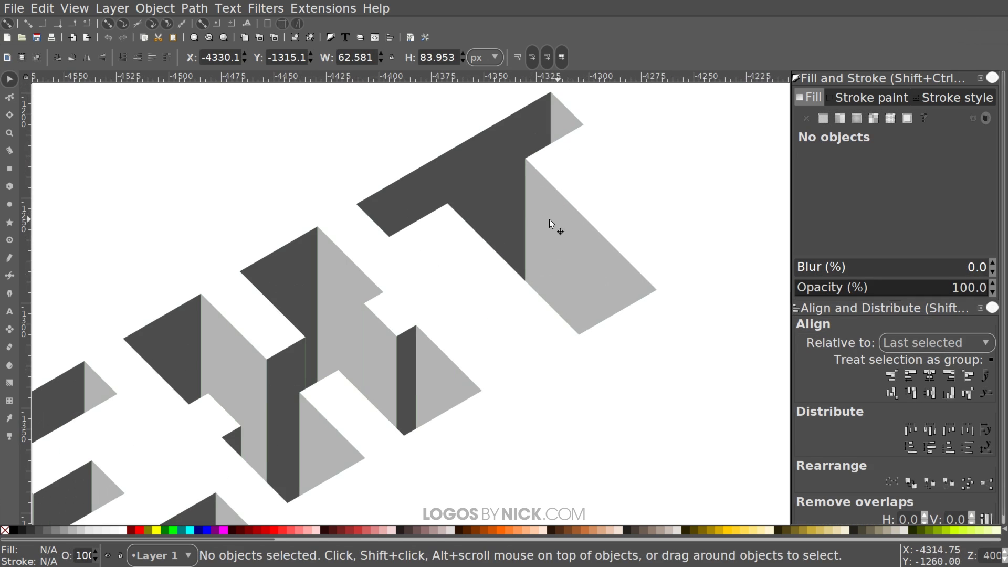
Select the green letter path beneath the last T's shaded faces and delete it
scroll(552, 202, "down", 6)
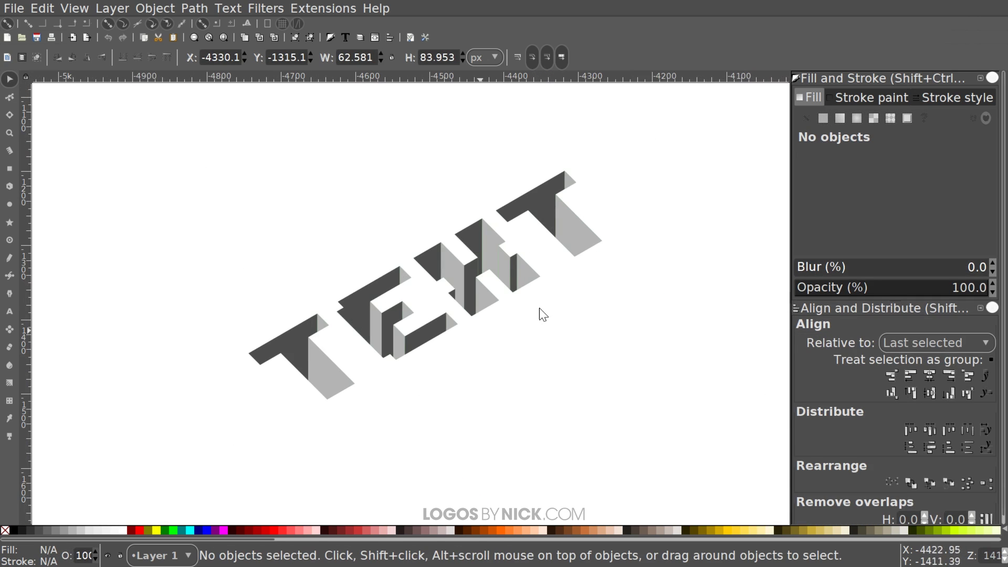
scroll(551, 227, "up", 3)
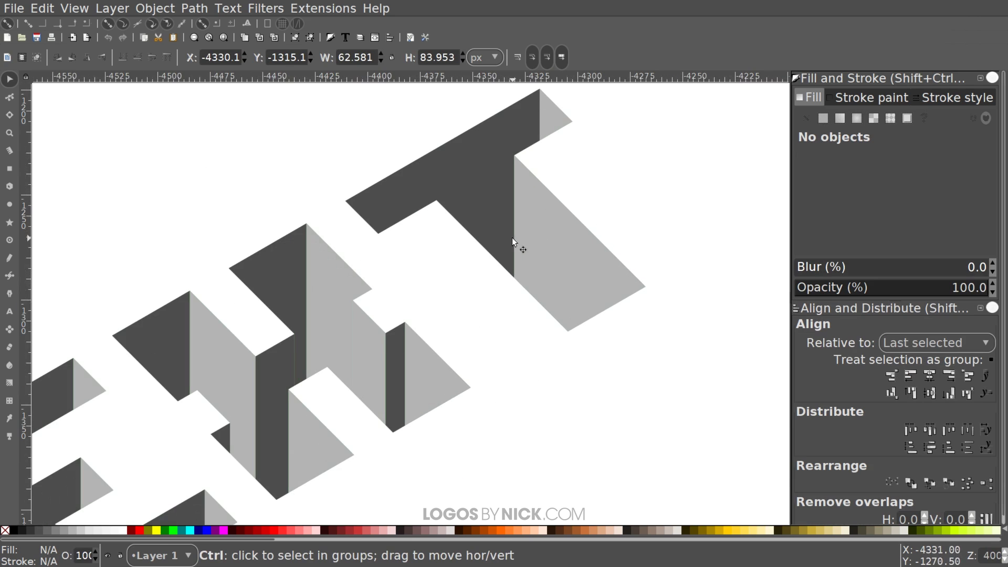
left_click(556, 251)
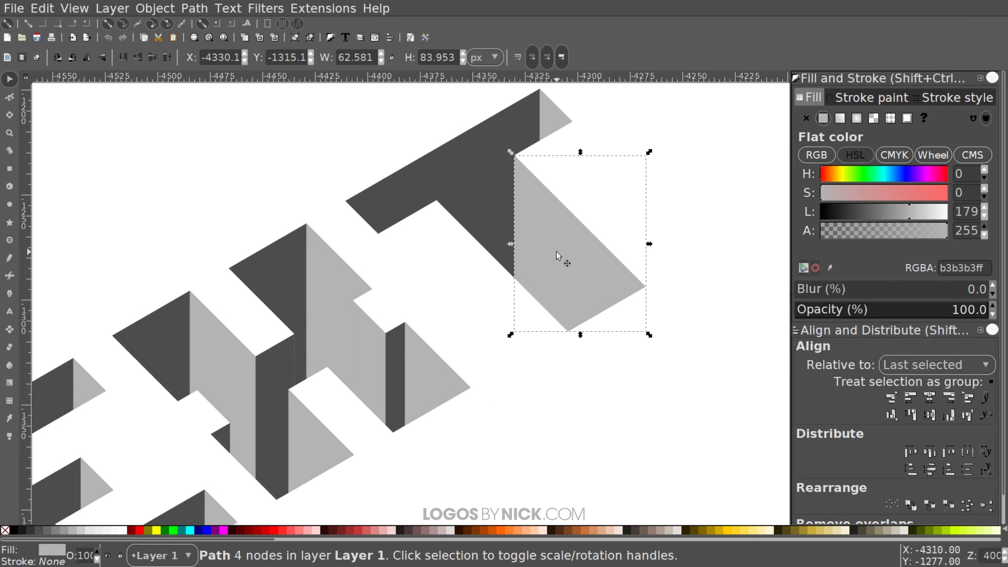
left_click(556, 251, "alt")
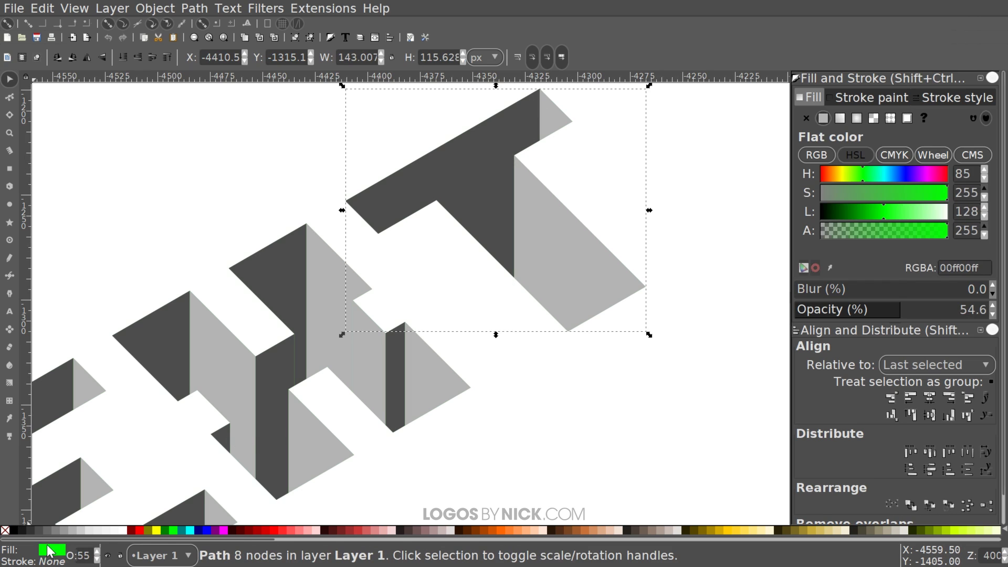
mouse_move(469, 332)
left_mouse_down()
mouse_move(458, 355)
mouse_move(463, 345)
left_mouse_up()
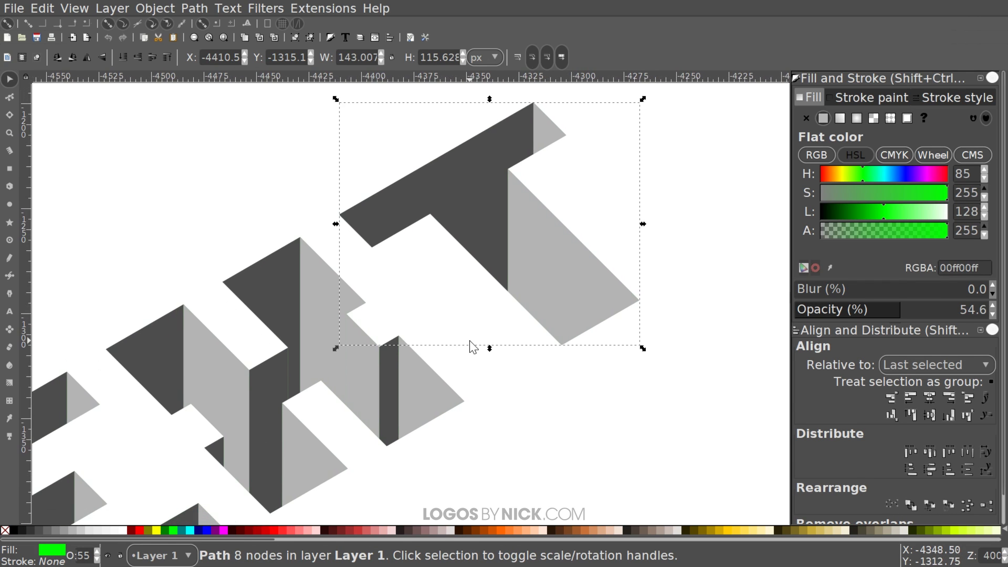
left_click(469, 340)
Select the green letter path hidden under the X's grey faces and delete it
left_click_drag(453, 409, 579, 289)
left_click(540, 266)
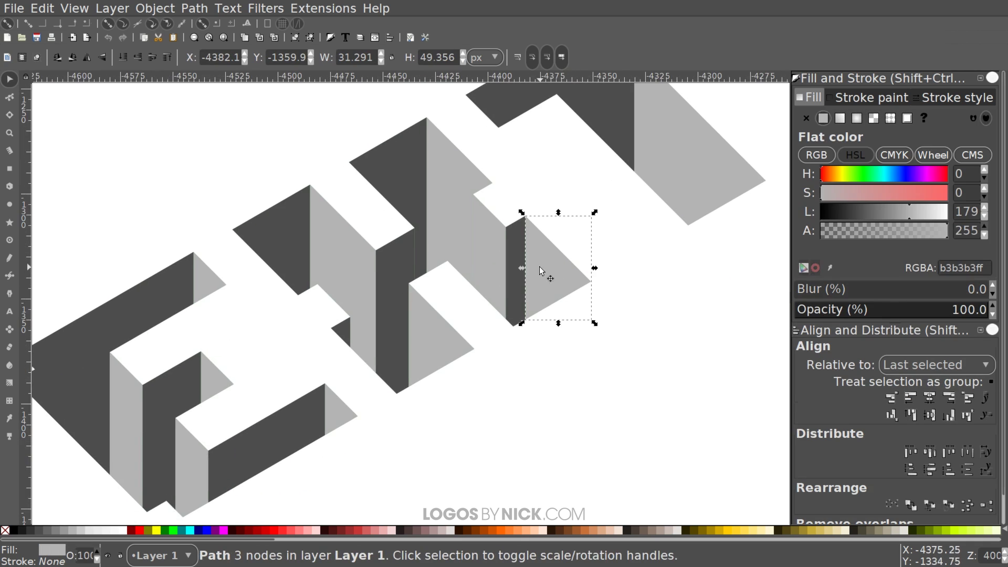
left_click(554, 269, "alt")
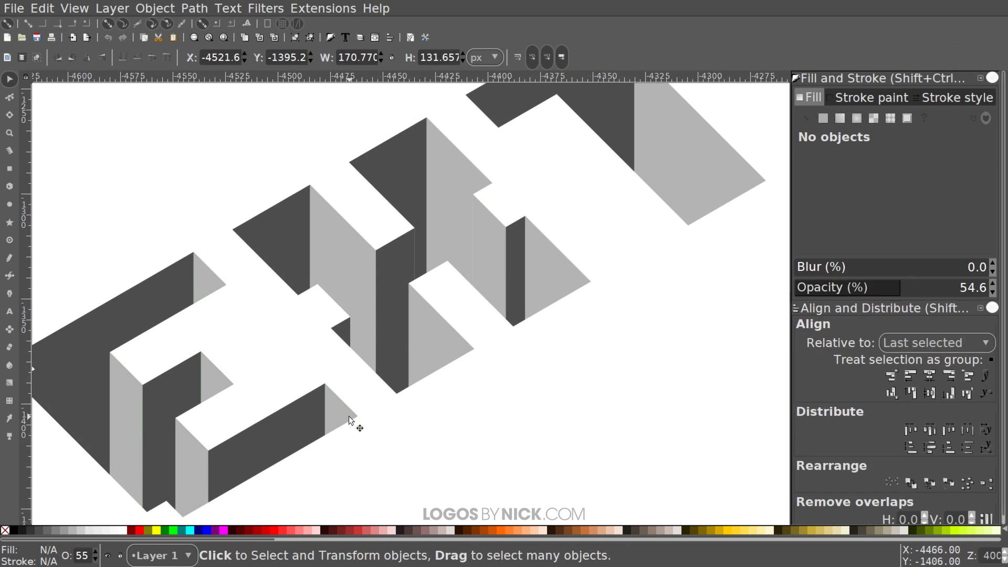
Delete the green letter path lying underneath the E's grey faces
left_click_drag(334, 420, 549, 230)
left_click(539, 227)
left_click(534, 224, "alt")
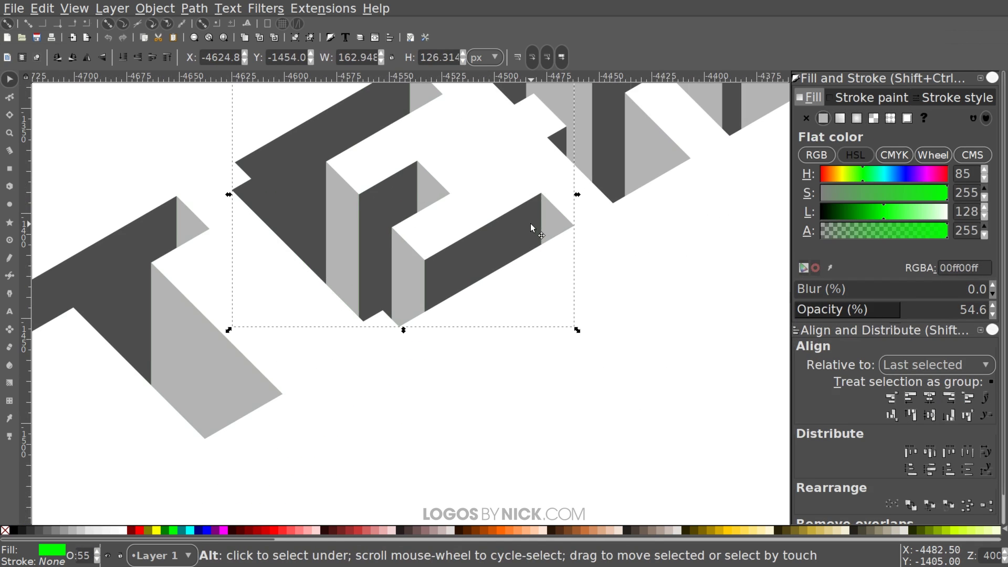
Remove the green letter path under the first T's grey faces and leave nothing selected
left_click(308, 391)
scroll(384, 257, "down", 5)
scroll(384, 257, "left", 9)
left_click(384, 257)
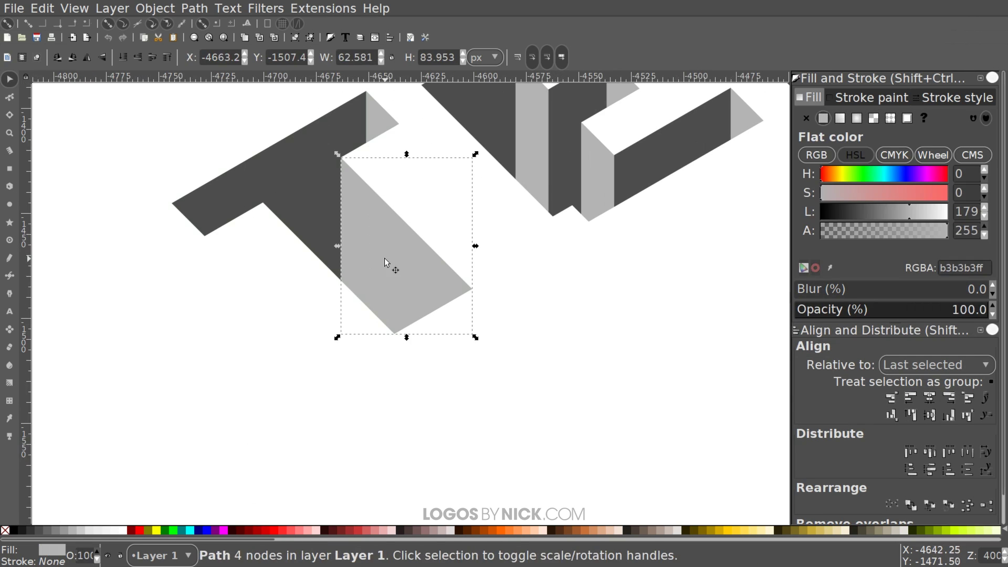
left_click(384, 257, "alt")
key("Escape")
key("1")
left_click_drag(514, 276, 463, 374)
scroll(431, 350, "down", 2)
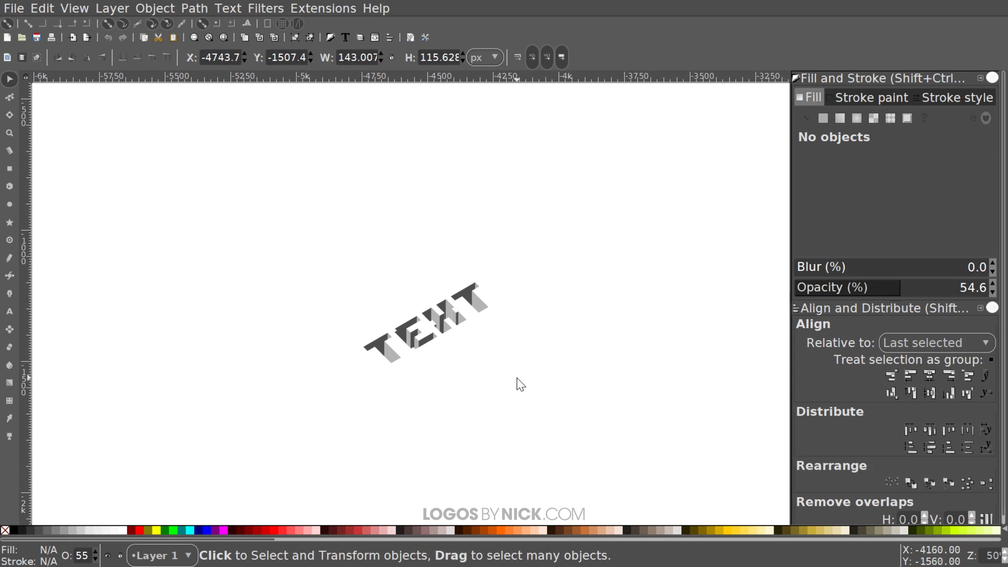